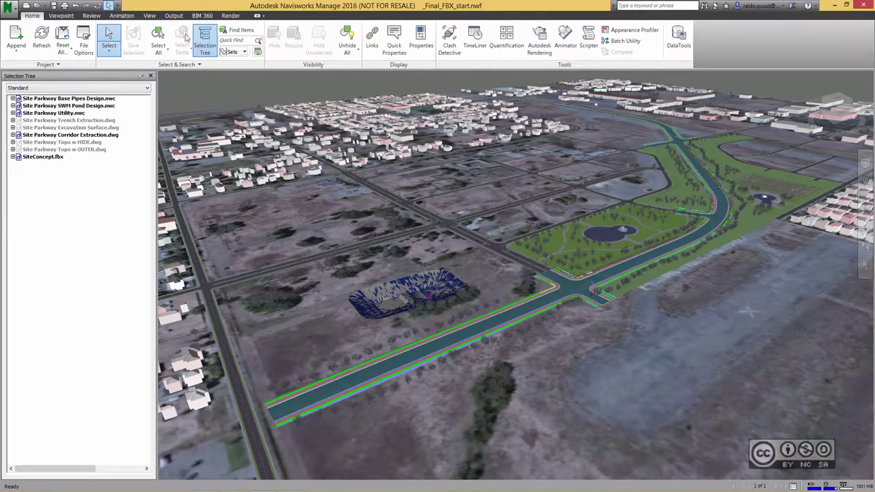
Step: Find all items in Site Parkway Corridor Extraction.dwg whose Item Layer contains 'Pave'
click(242, 31)
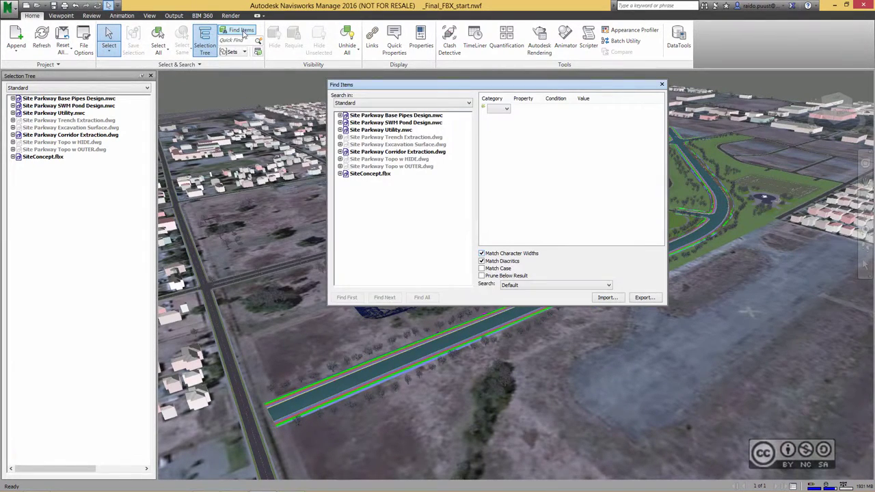
click(414, 153)
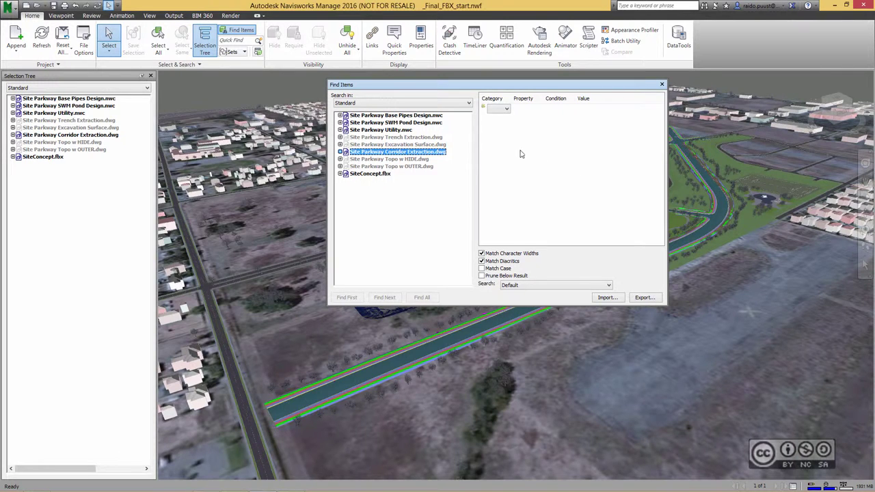
click(503, 108)
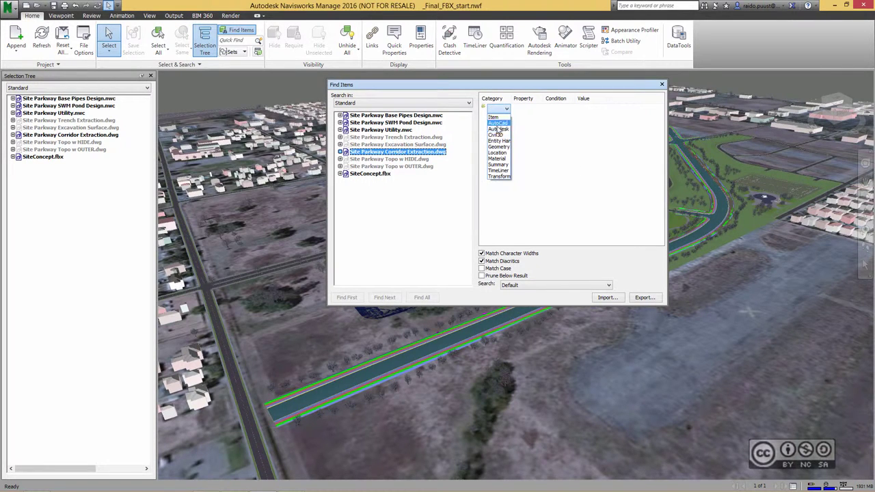
click(499, 116)
click(540, 110)
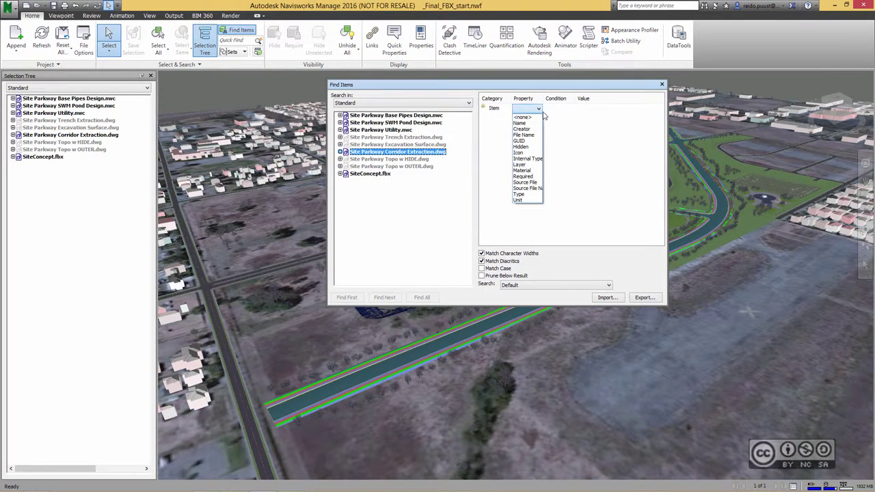
click(528, 166)
click(570, 110)
click(559, 130)
text(Pave)
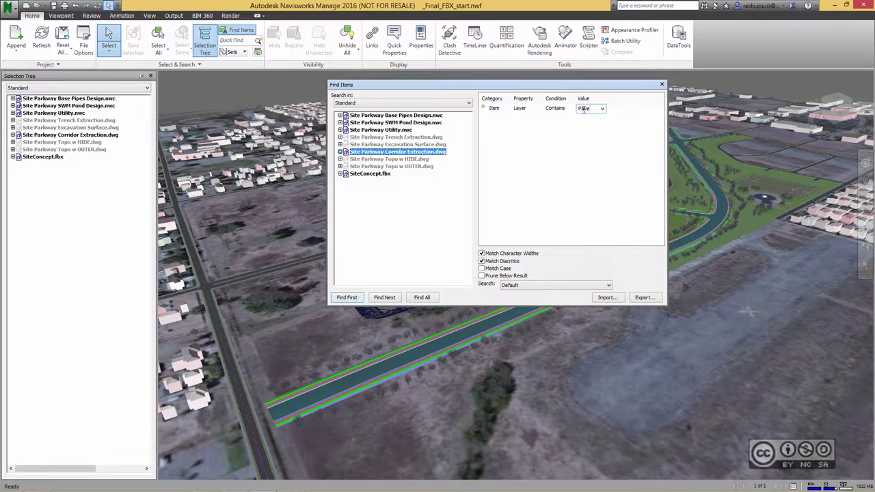
key(Return)
click(422, 298)
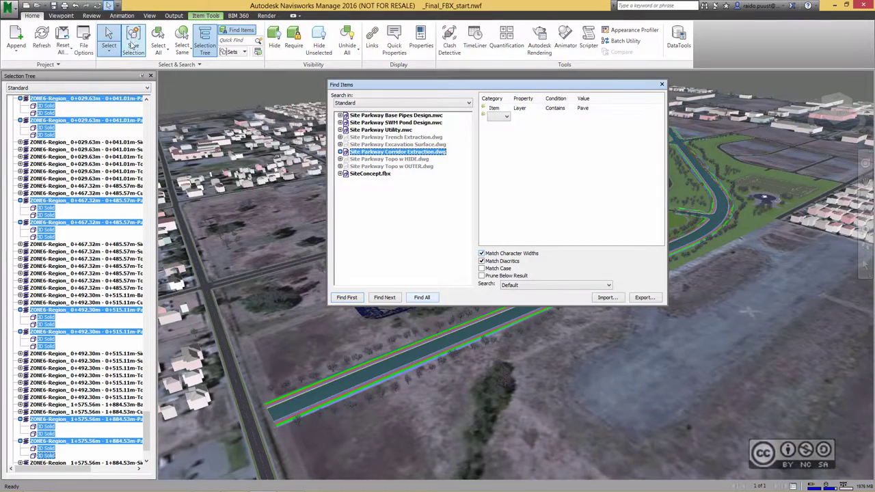
Step: Save the found Pave items as a selection set named Pavement
click(134, 46)
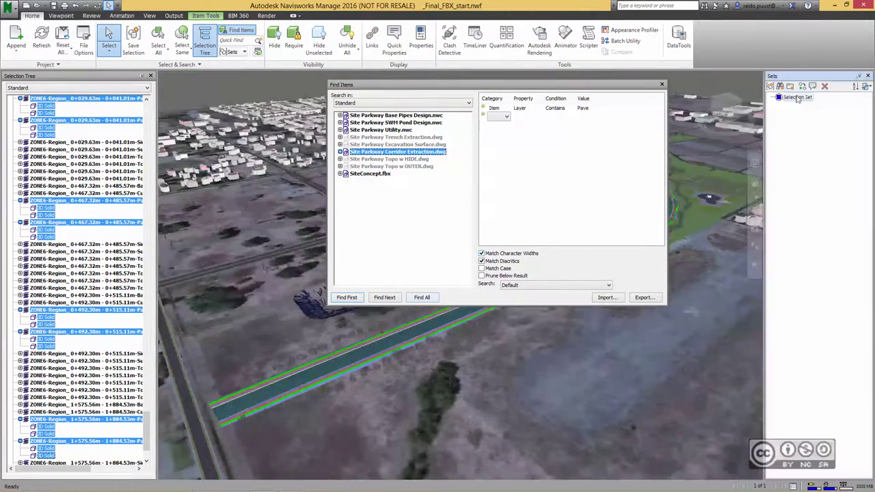
right_click(798, 99)
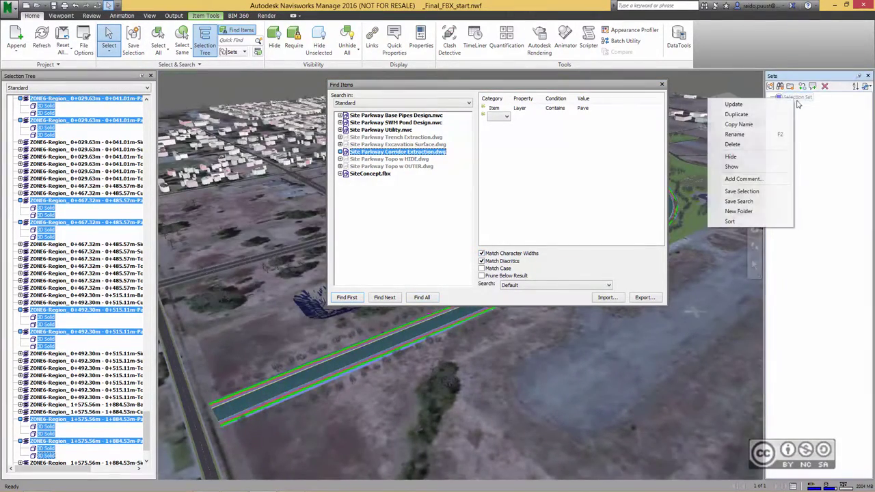
click(750, 139)
text(Pavement)
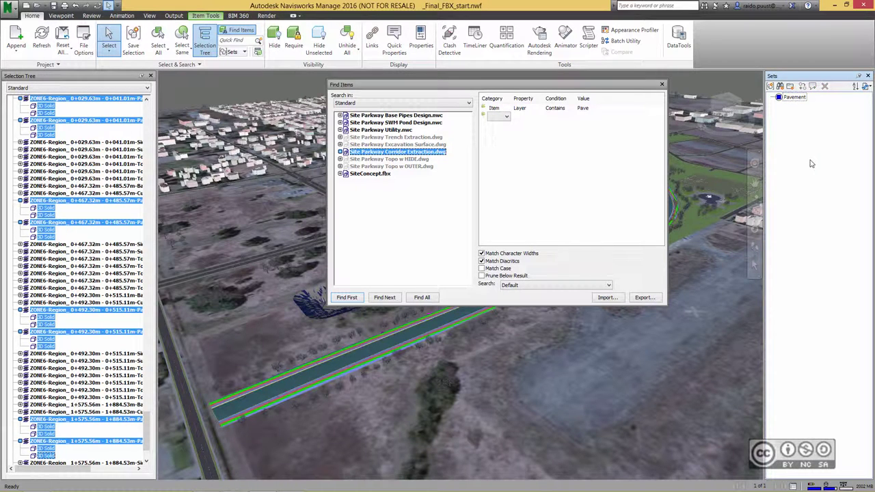
Step: Find layer 'Curb' items with Match Case on and save them as the Curb set
click(589, 108)
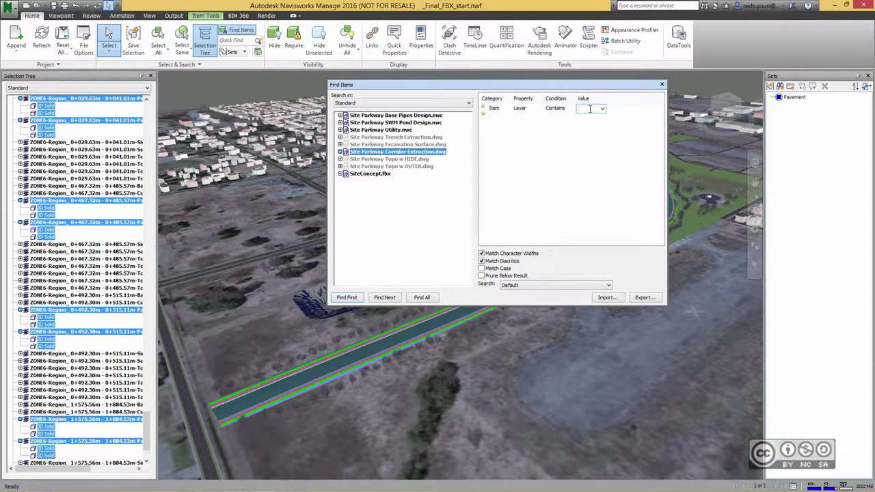
text(Curb)
click(481, 268)
click(422, 297)
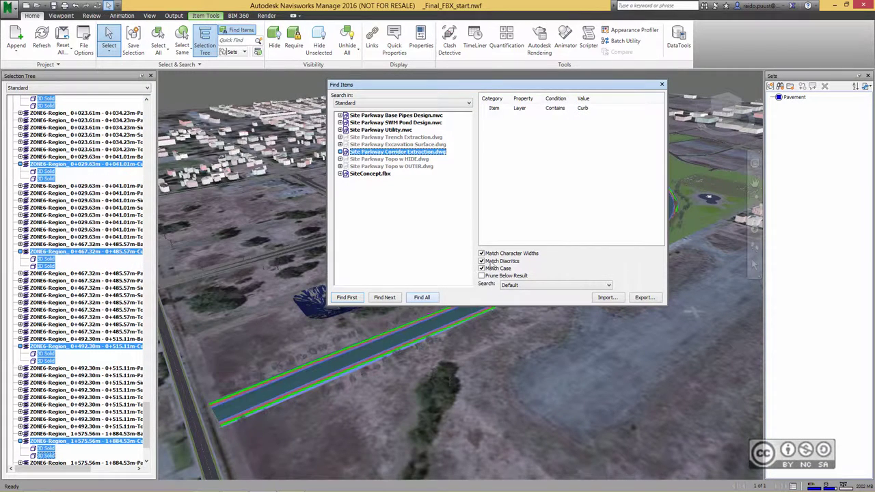
click(770, 86)
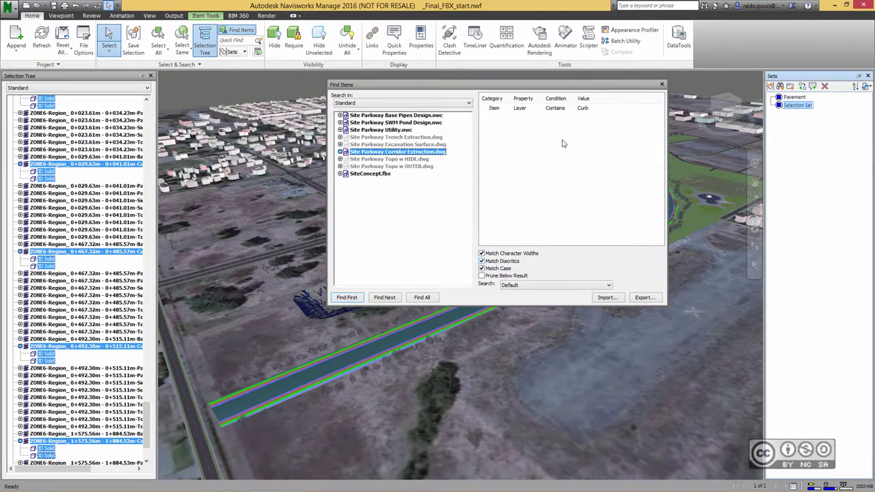
text(Curb)
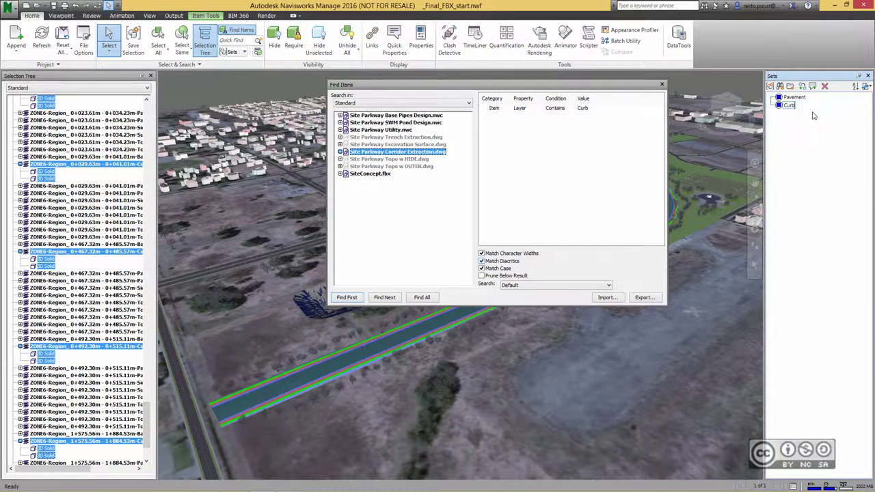
click(814, 117)
click(595, 150)
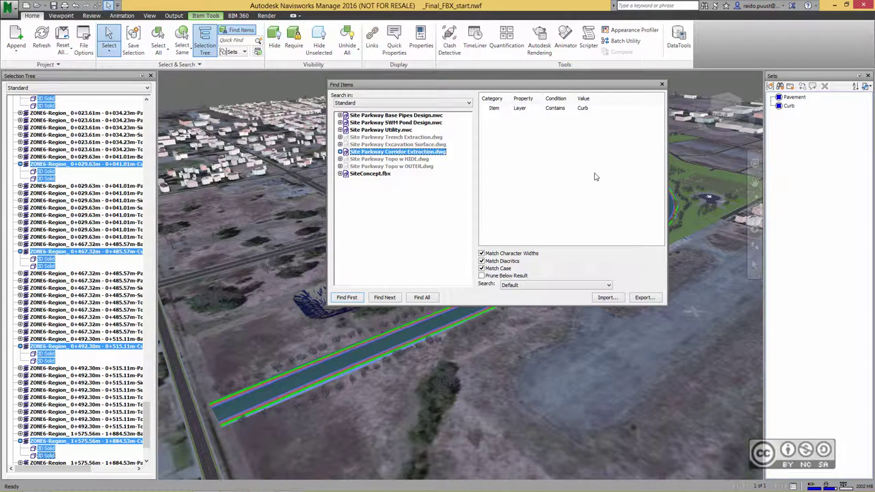
click(595, 108)
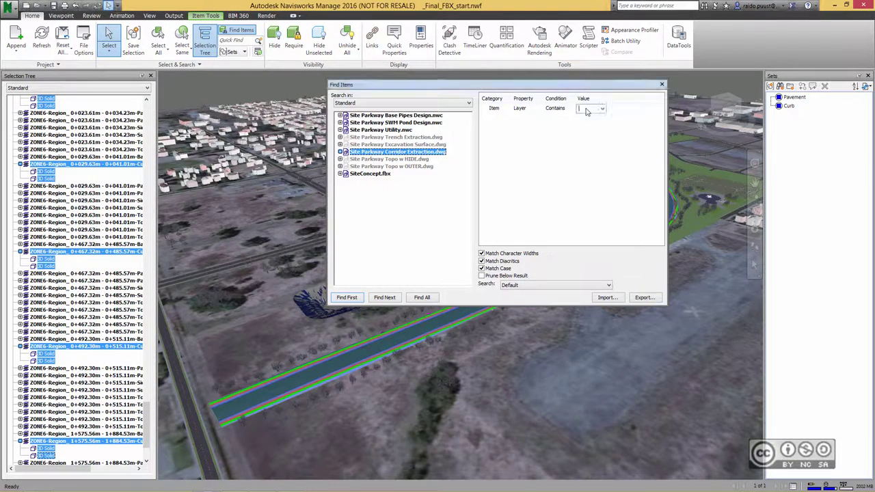
Step: Find items whose layer contains Top and Daylight, and save them as 'Daylight - Grass'
text(Top)
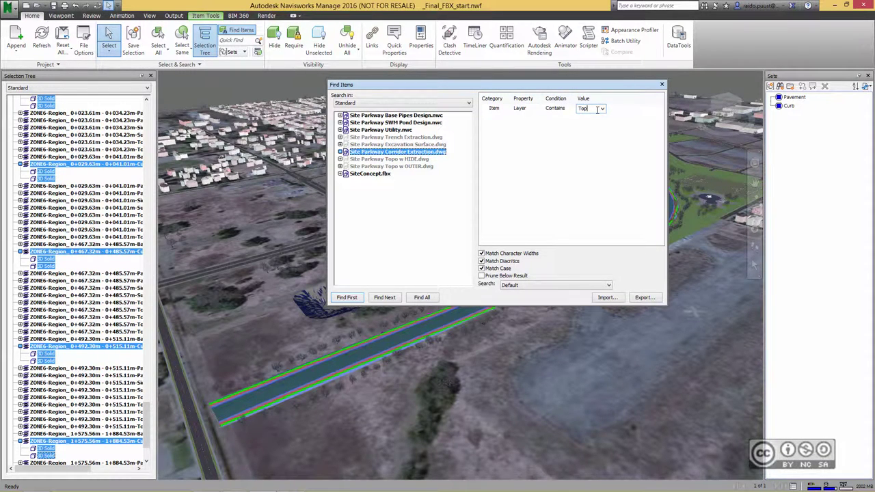
click(496, 116)
click(498, 120)
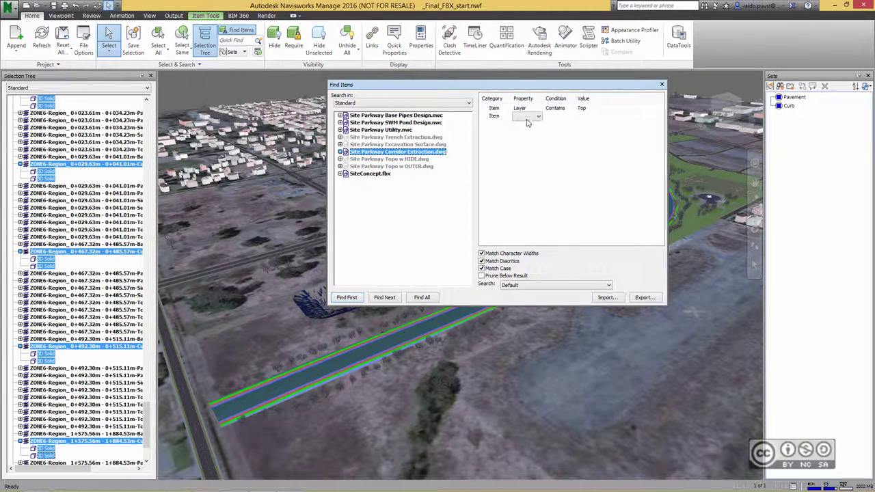
click(537, 116)
click(520, 150)
click(581, 117)
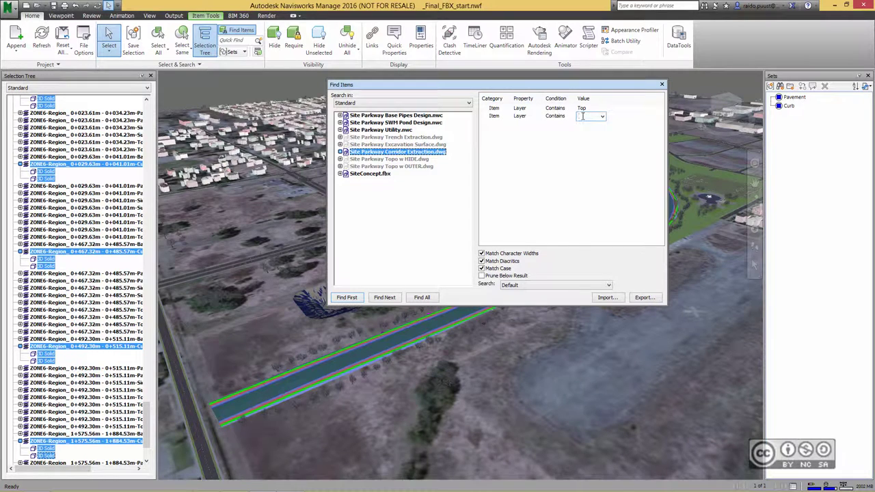
text(Dat)
key(Return)
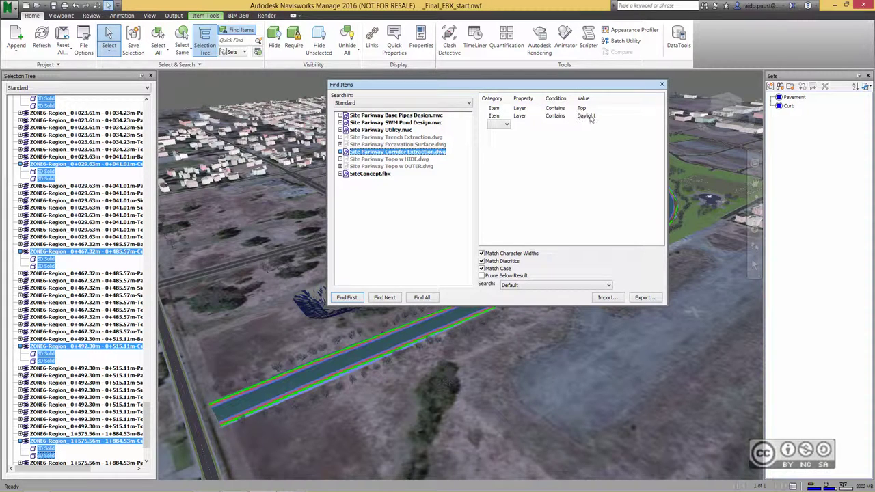
click(481, 268)
click(421, 298)
click(141, 43)
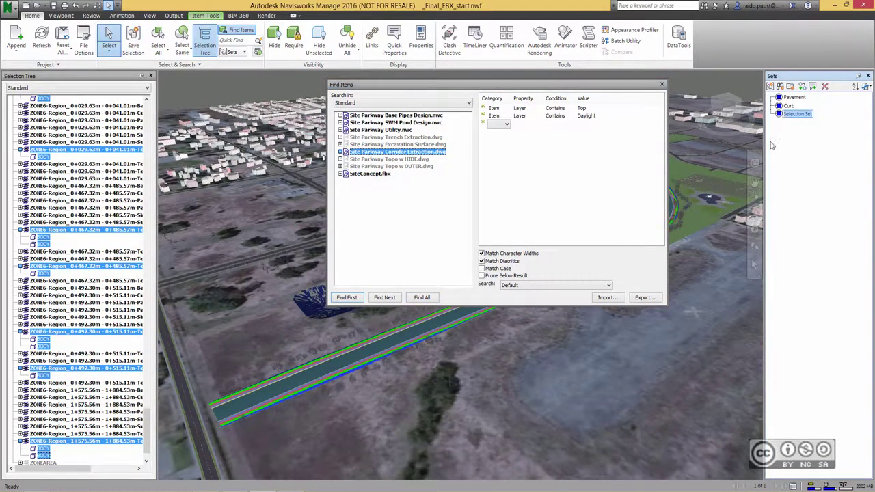
text(Daylight)
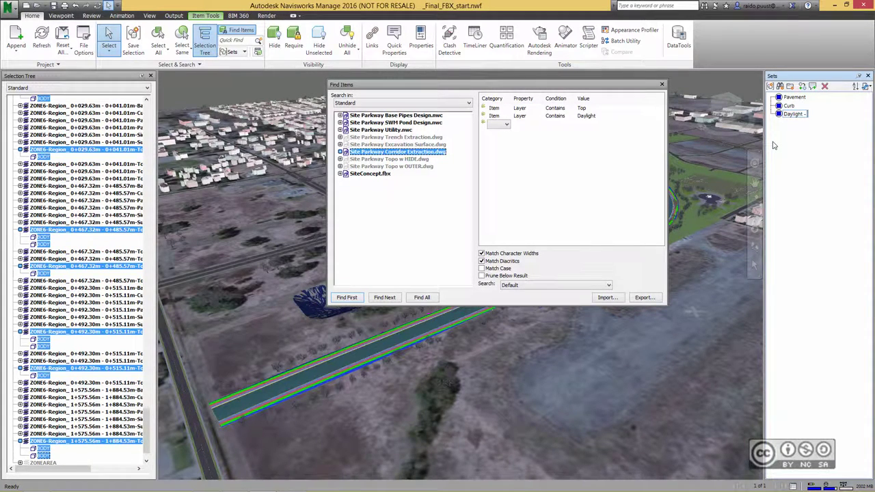
text( - Grass)
key(Return)
Step: Remove the second condition, find layer 'DAYLIGHT' items, and save them as 'Blvrd - Grass'
click(483, 116)
key(Delete)
click(498, 121)
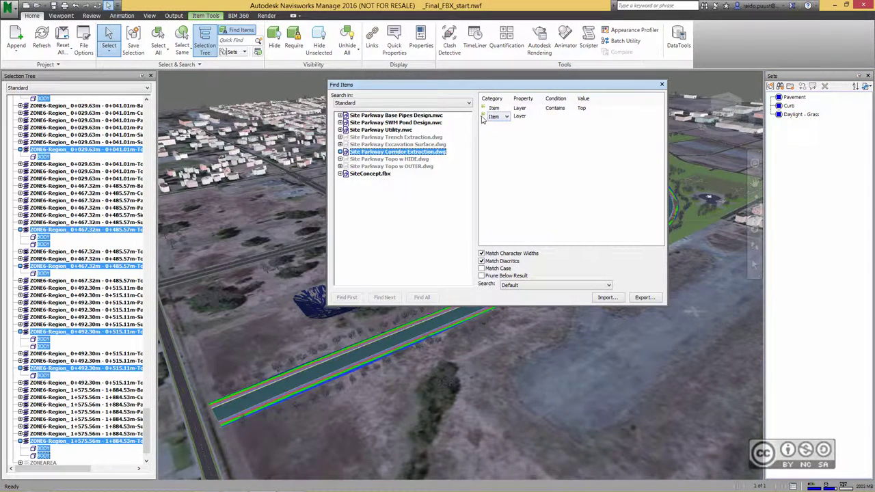
click(592, 109)
text(DAYLIGHT)
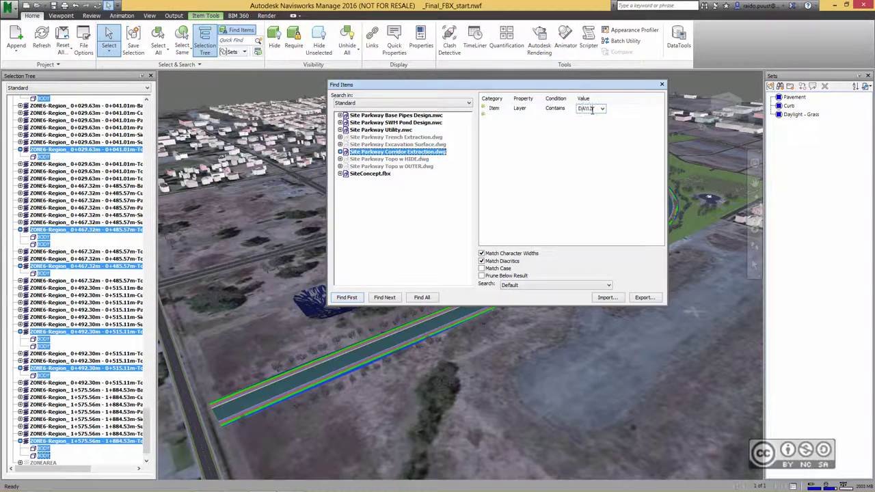
key(Return)
click(139, 43)
text(Blvrd)
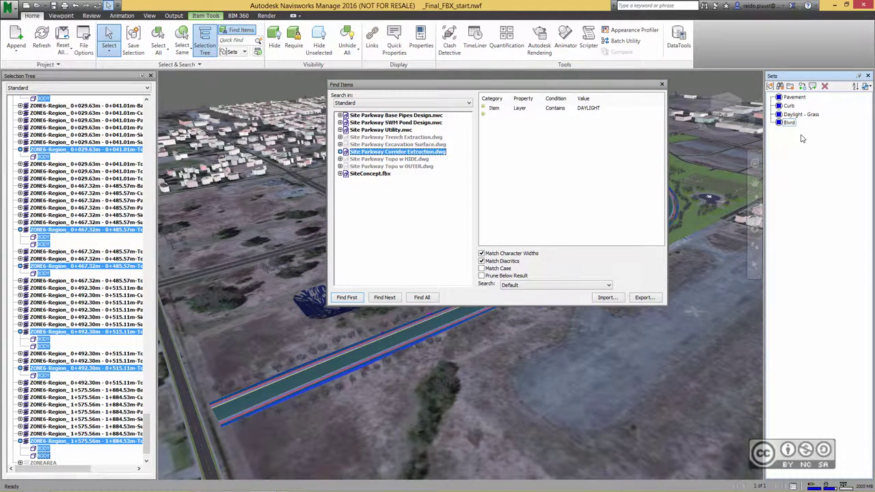
text( - Grass)
click(559, 199)
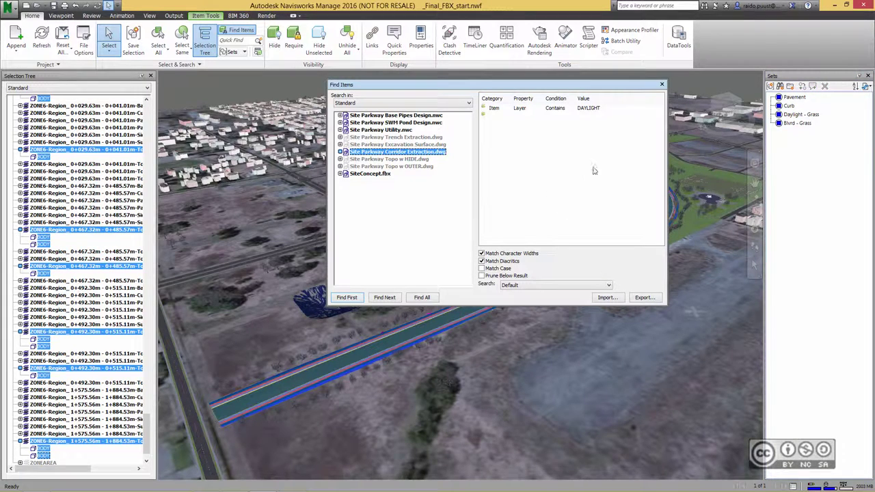
Step: Find items whose layer contains Sidewalk and save them as the Sidewalk set
click(592, 108)
key(Return)
click(422, 297)
click(133, 42)
text(Sidewalk)
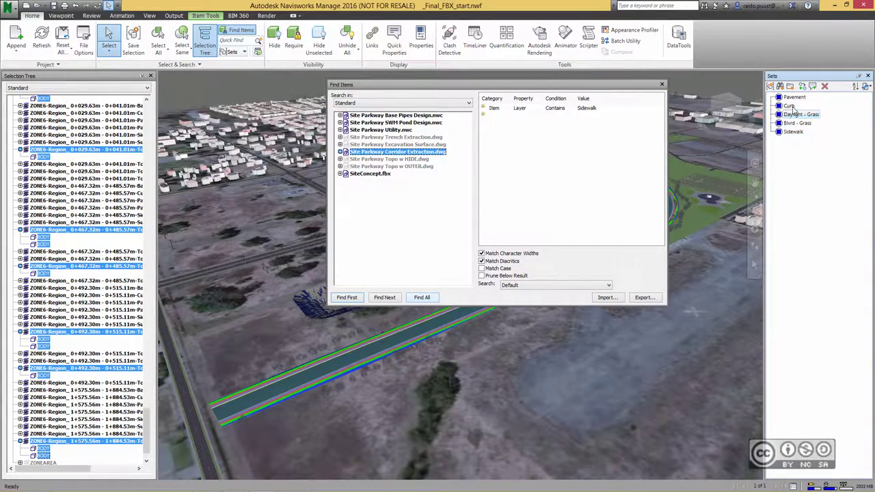
Step: Select each of the five saved sets in turn to check their items
click(793, 98)
click(790, 106)
click(797, 114)
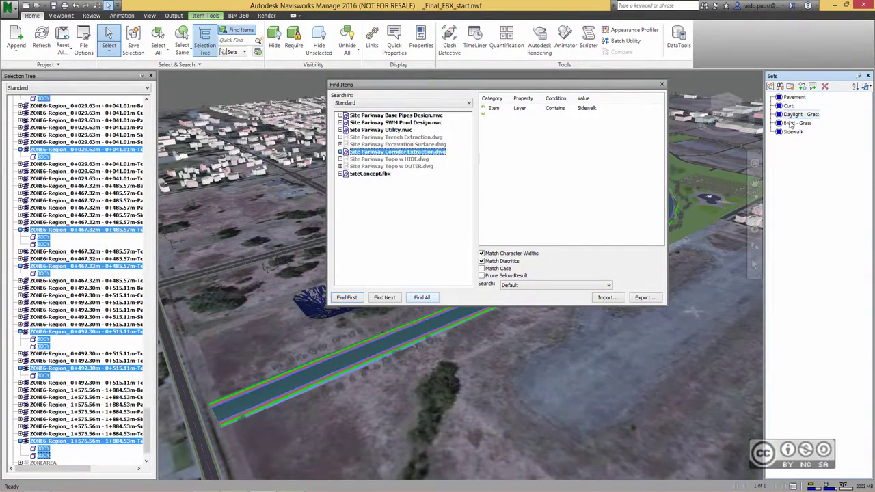
click(796, 124)
click(795, 131)
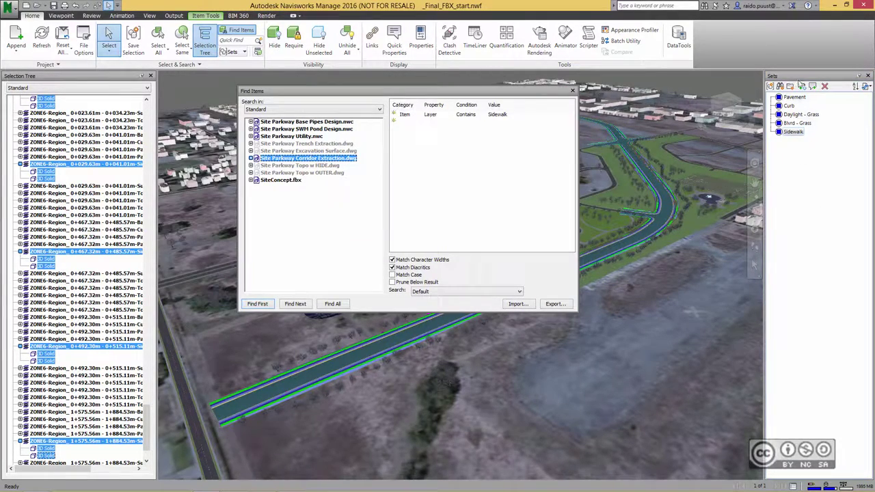
Step: Create a Materials folder, move all five sets into it, and close Find Items
right_click(799, 169)
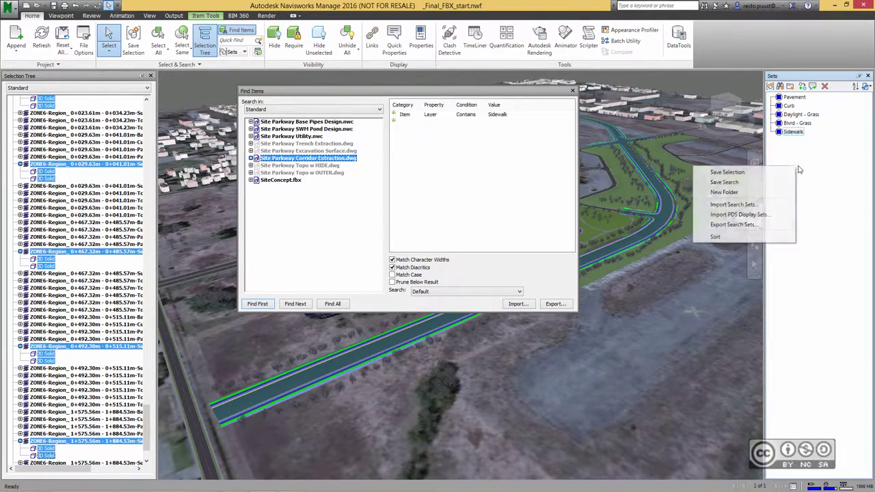
click(724, 192)
text(Materials)
key(Return)
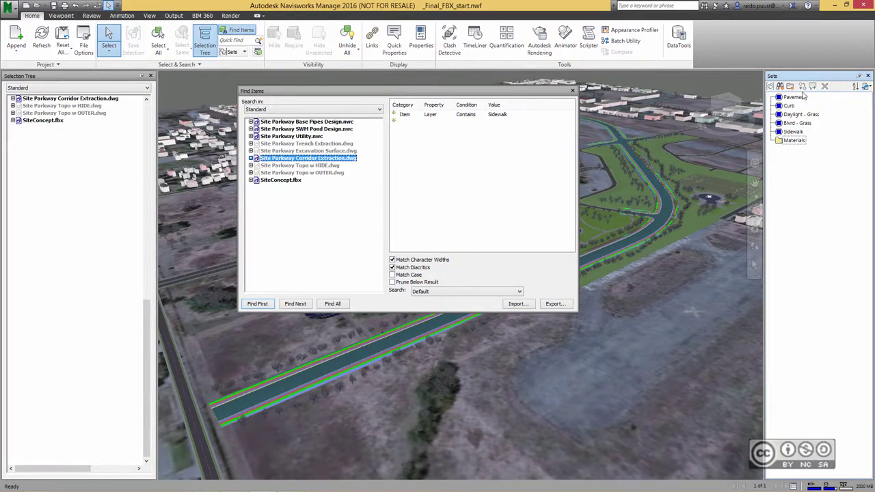
click(794, 96)
shift+click(793, 131)
drag(797, 146, 793, 140)
click(241, 30)
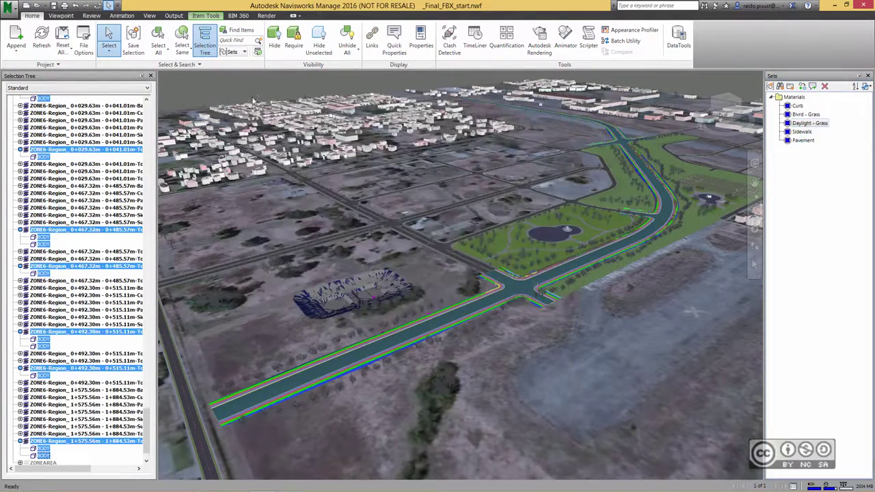
Step: Assign the Asphalt - Wet material to the Pavement set
click(538, 42)
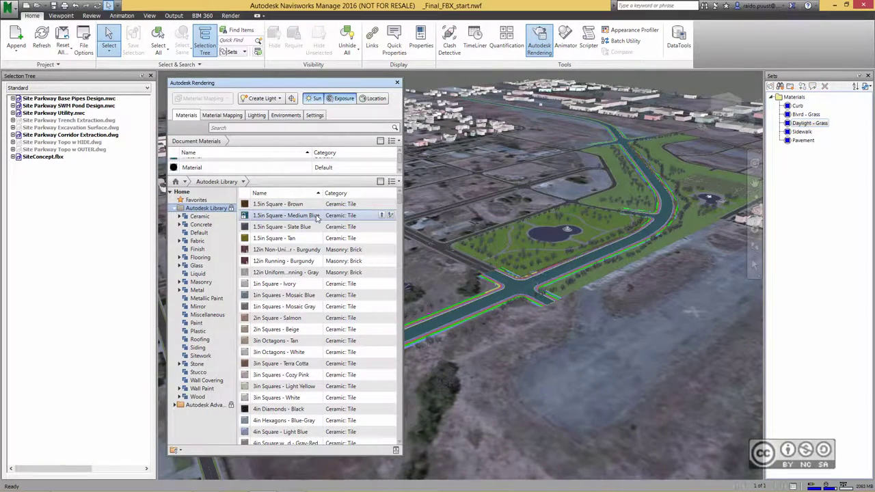
click(257, 129)
text(Pavement)
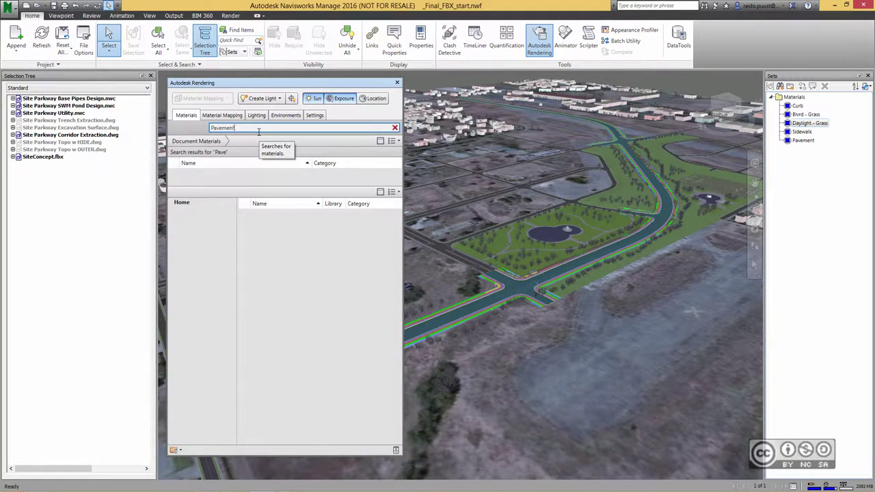
key(Return)
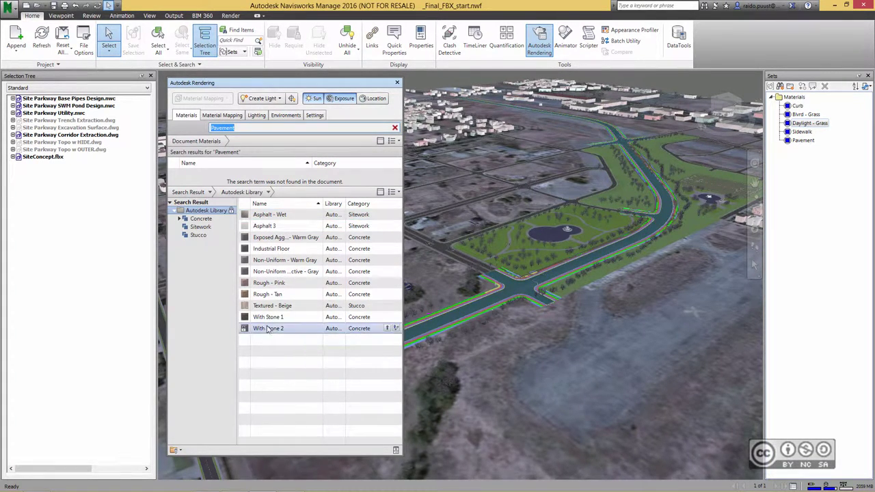
key(BackSpace)
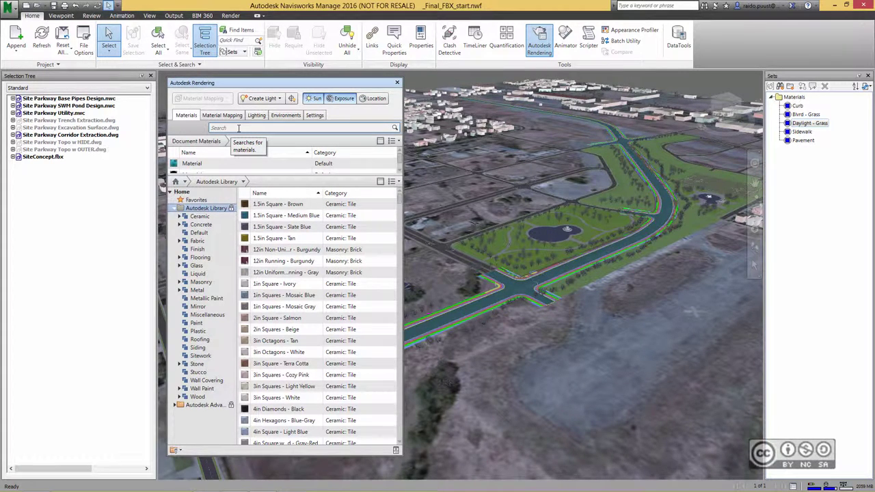
click(803, 140)
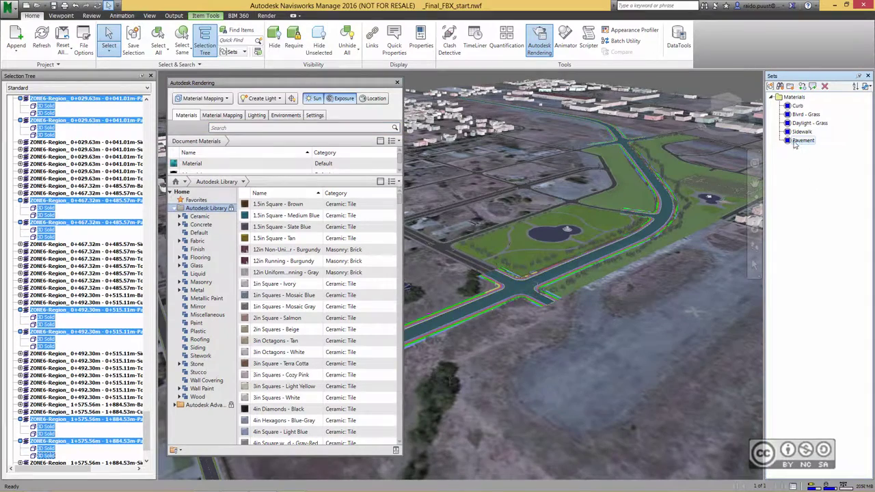
click(258, 127)
text(Pavement)
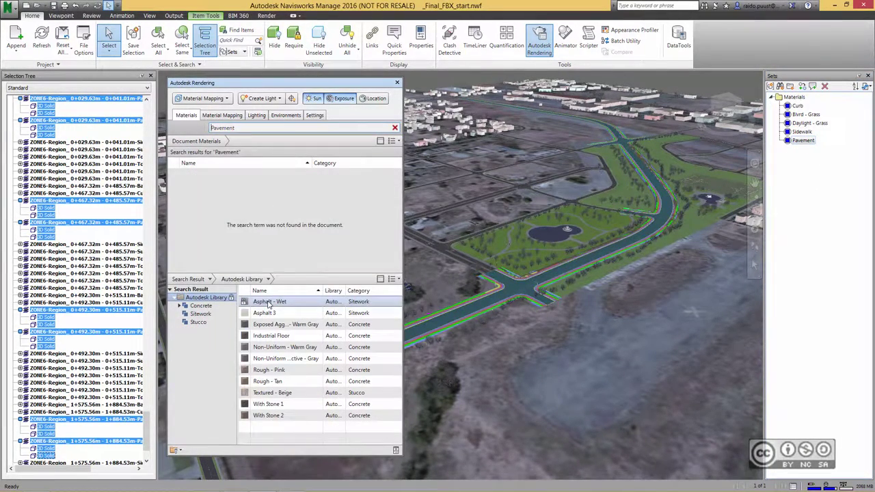
drag(269, 304, 50, 217)
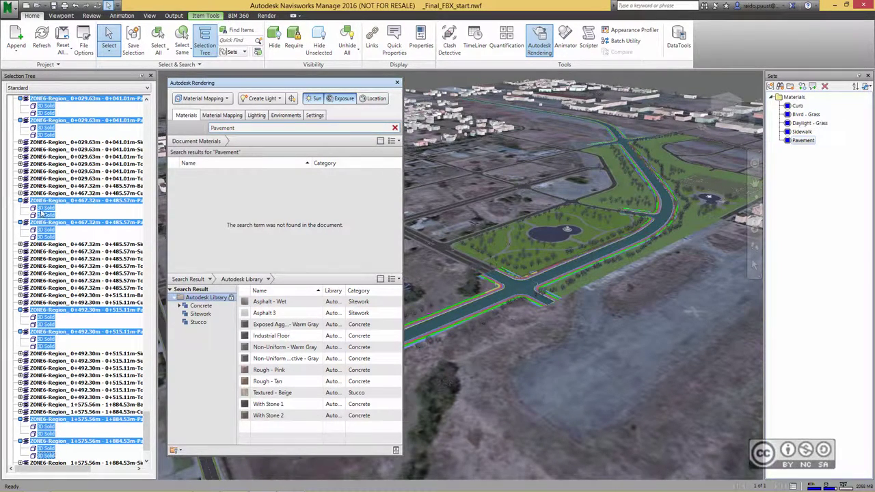
right_click(275, 302)
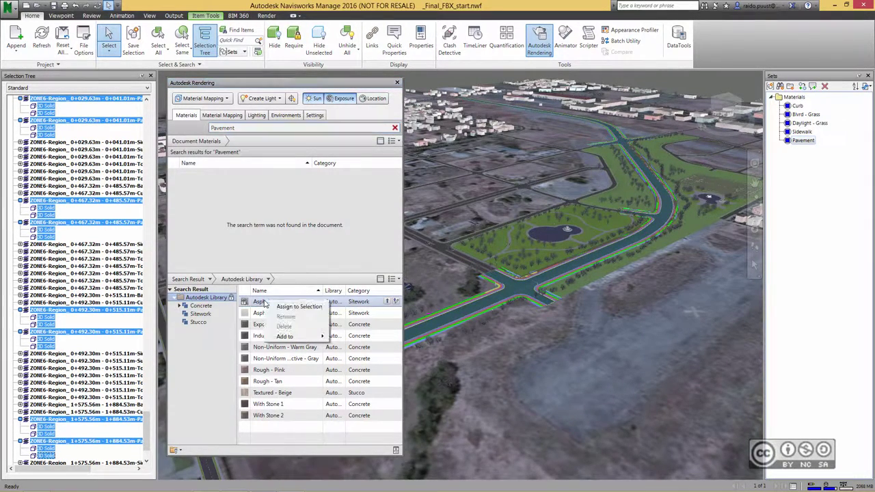
click(300, 307)
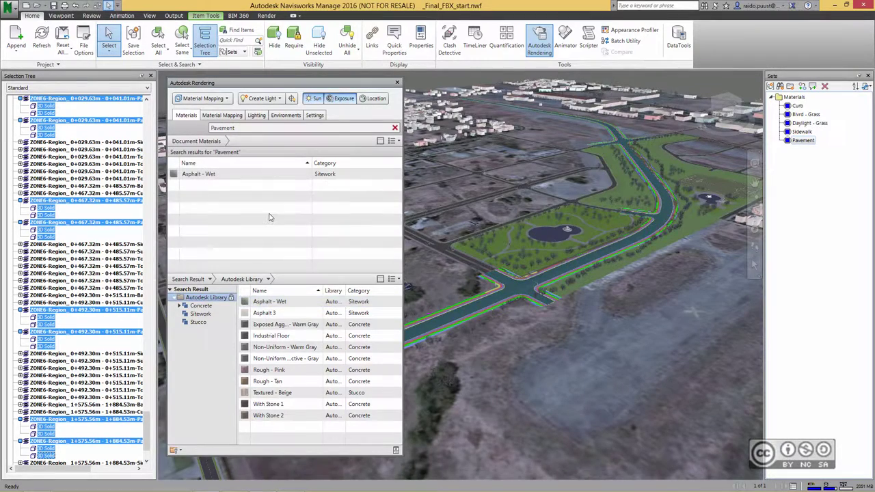
Step: Assign Grass - Bluegrass to Blvrd - Grass and Grass - St. Augustine to Daylight - Grass
click(806, 115)
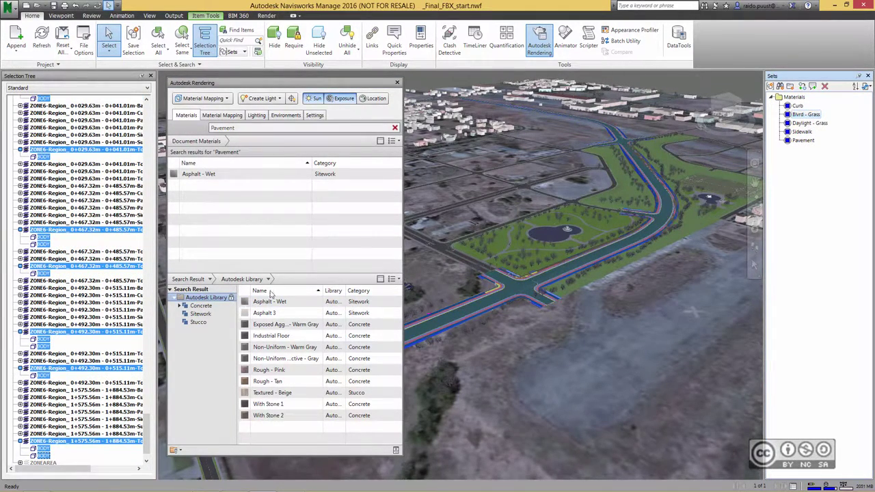
double_click(255, 127)
text(grass)
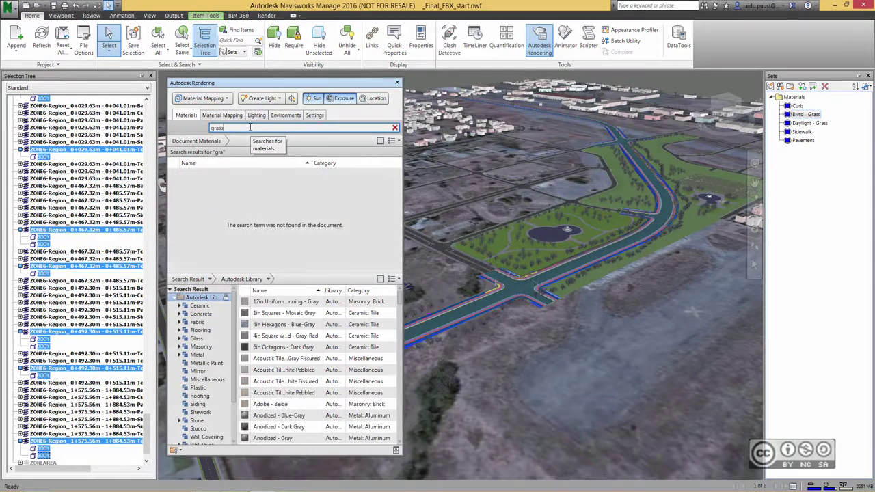
mouse_move(274, 313)
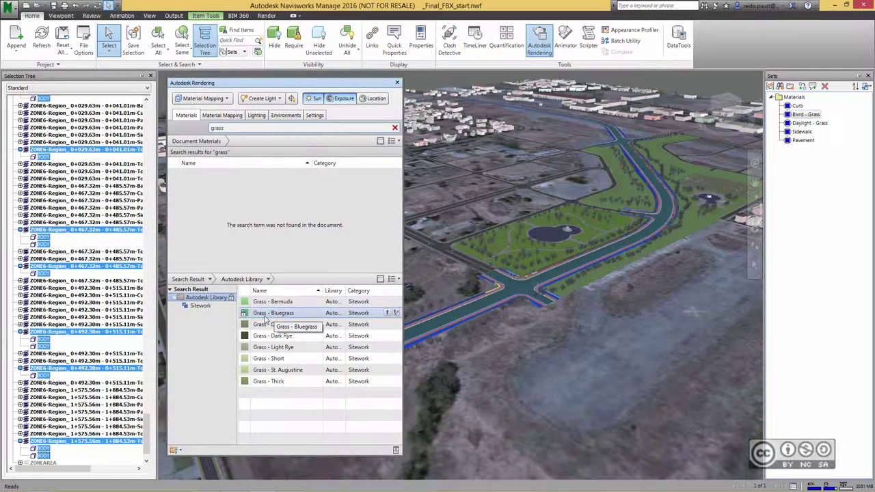
right_click(284, 318)
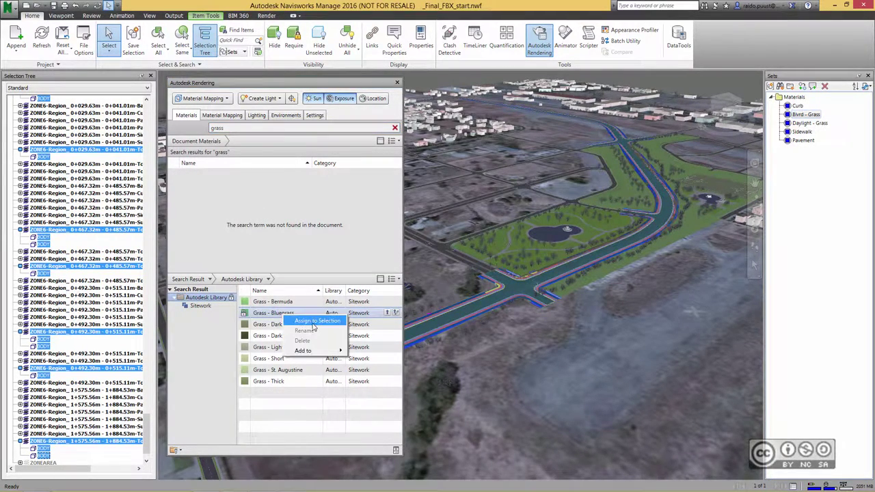
click(316, 322)
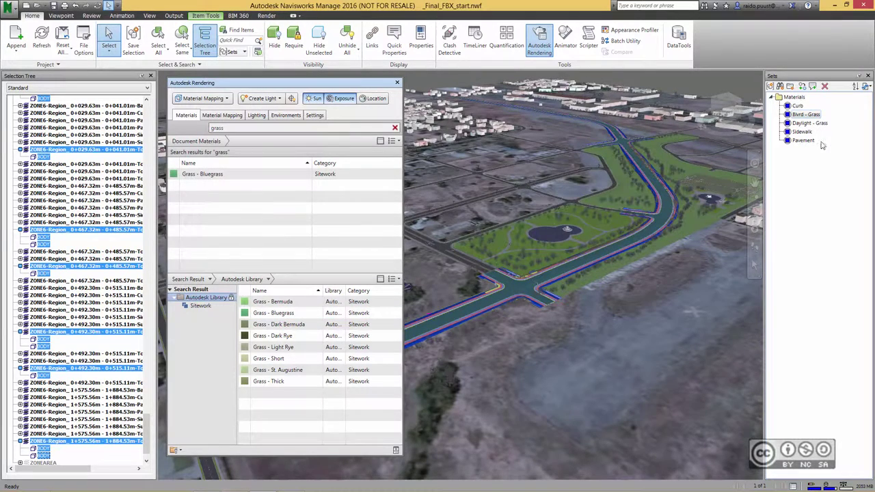
click(809, 123)
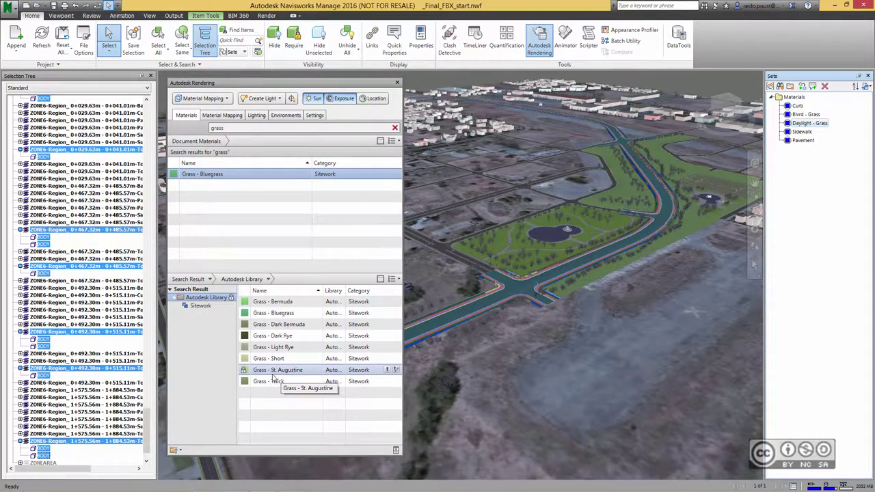
mouse_move(277, 370)
right_click(287, 375)
click(301, 386)
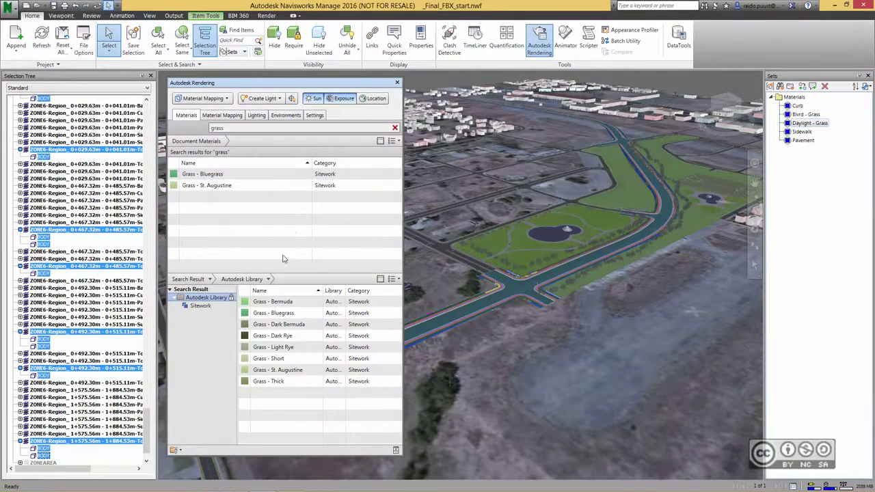
Step: Assign Flat - Broom Gray concrete to the sidewalks and Flat - Efflorescence Gray to the curbs
click(803, 132)
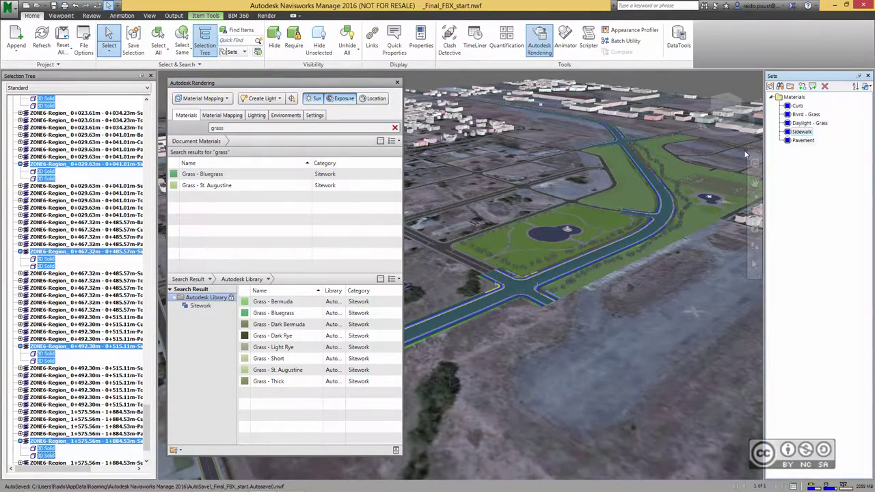
double_click(234, 128)
text(concrete)
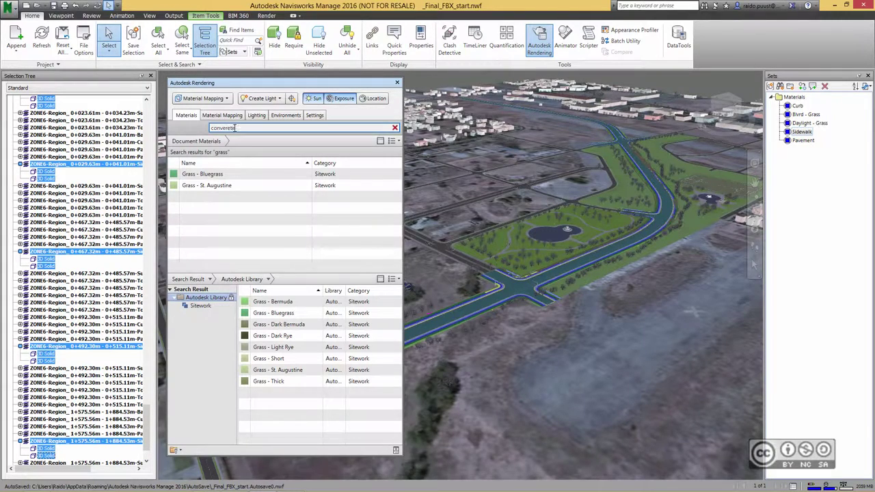
click(200, 306)
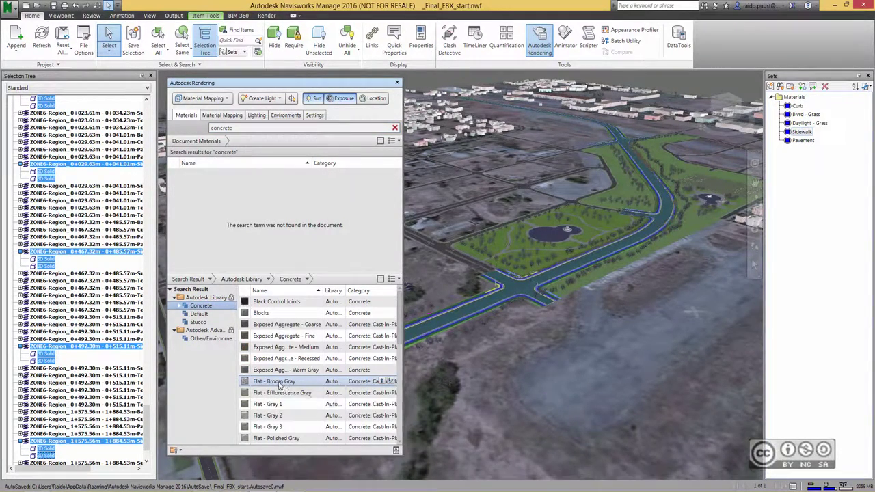
drag(280, 383, 99, 264)
right_click(275, 383)
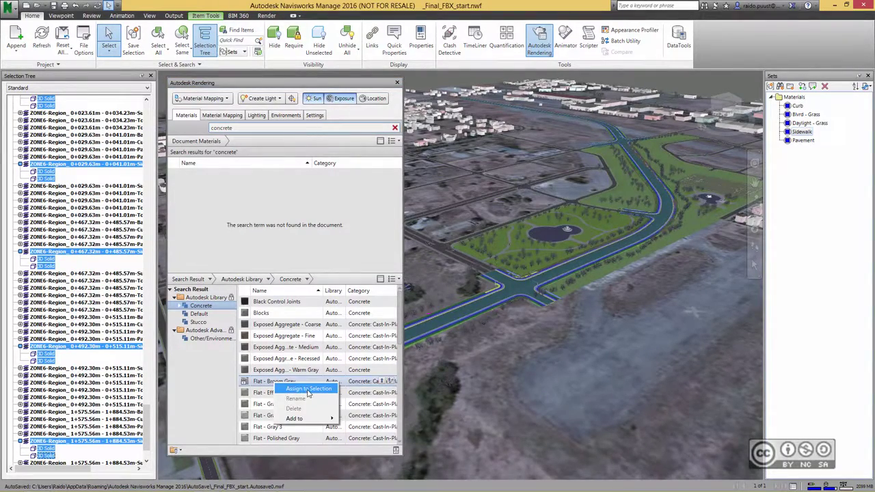
click(308, 390)
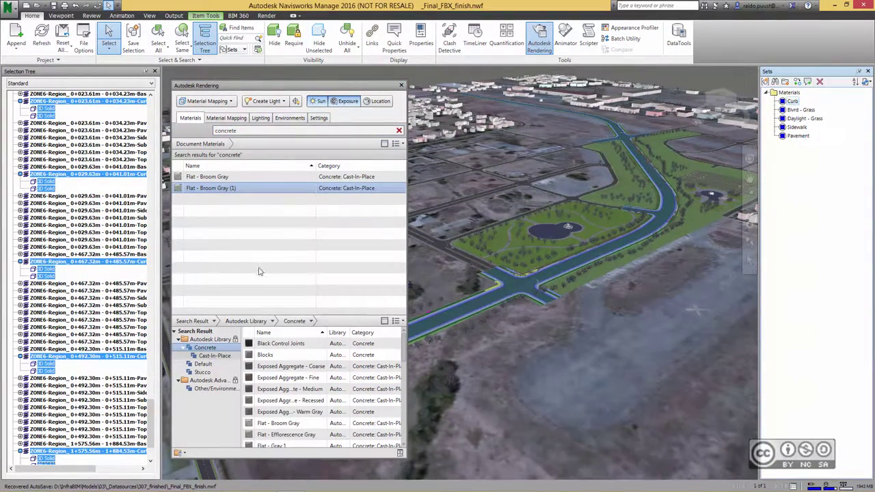
scroll(277, 397, down, 1)
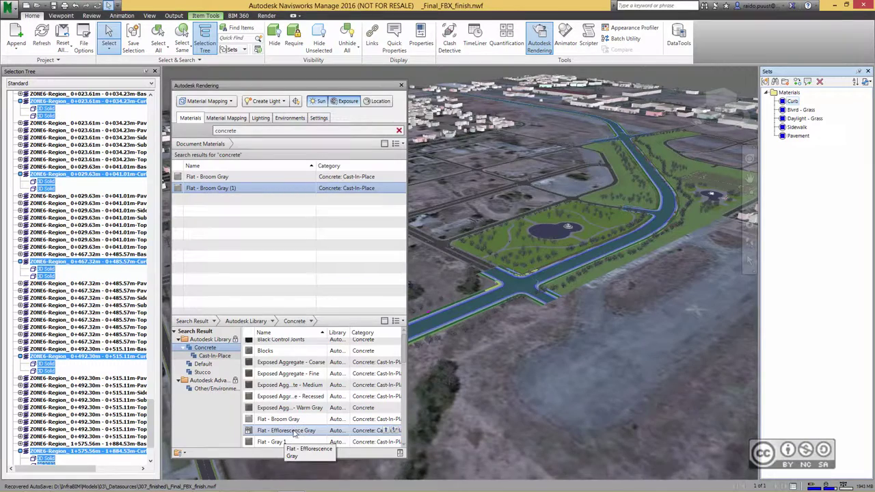
right_click(294, 434)
click(318, 439)
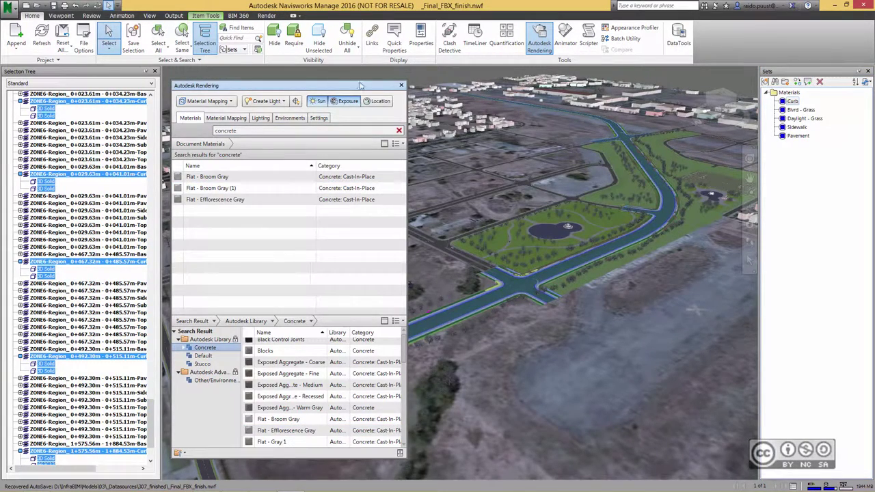
Step: Close the materials window and zoom in, selecting the ground mesh and an intersection curb
click(401, 85)
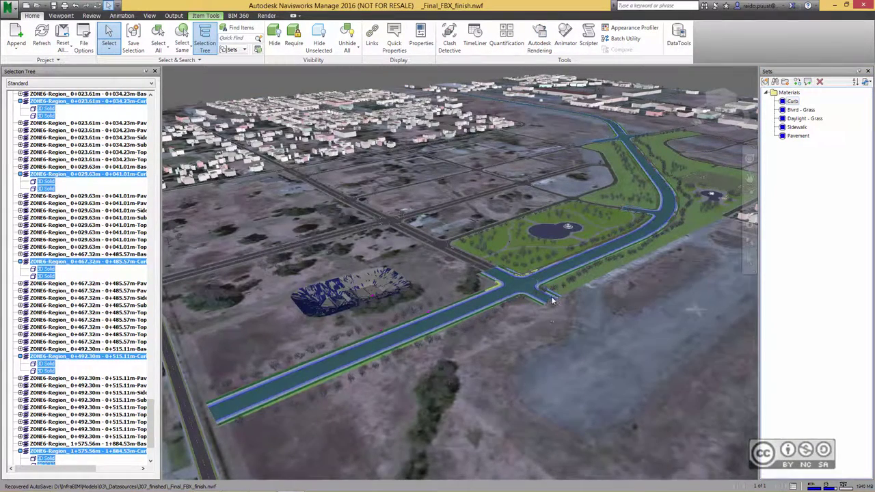
scroll(540, 322, up, 1)
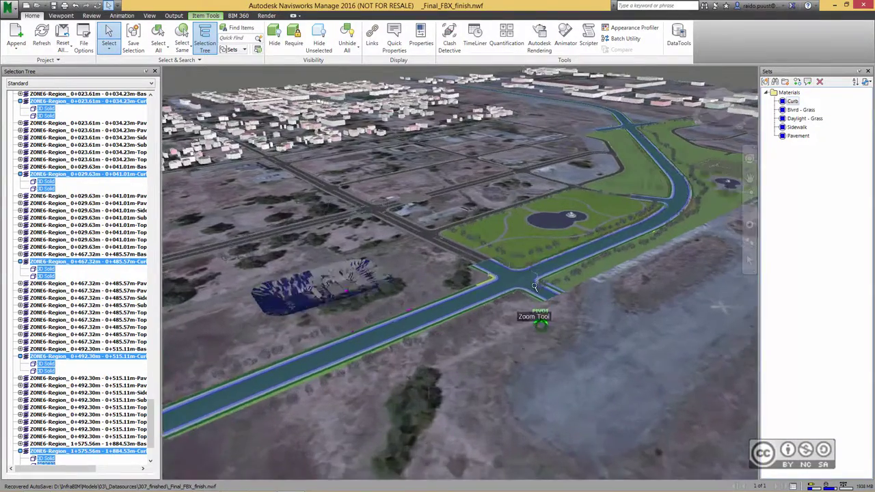
scroll(534, 285, up, 1)
click(512, 275)
right_click(487, 303)
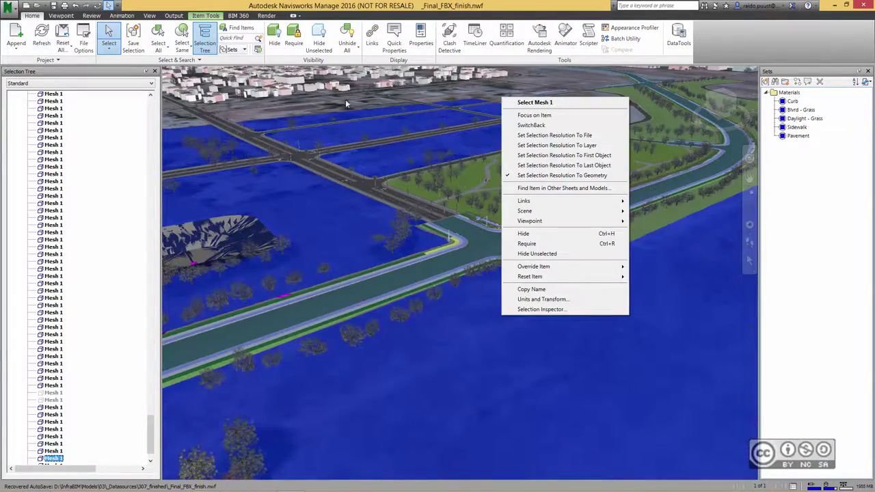
key(Escape)
click(493, 250)
scroll(475, 245, up, 1)
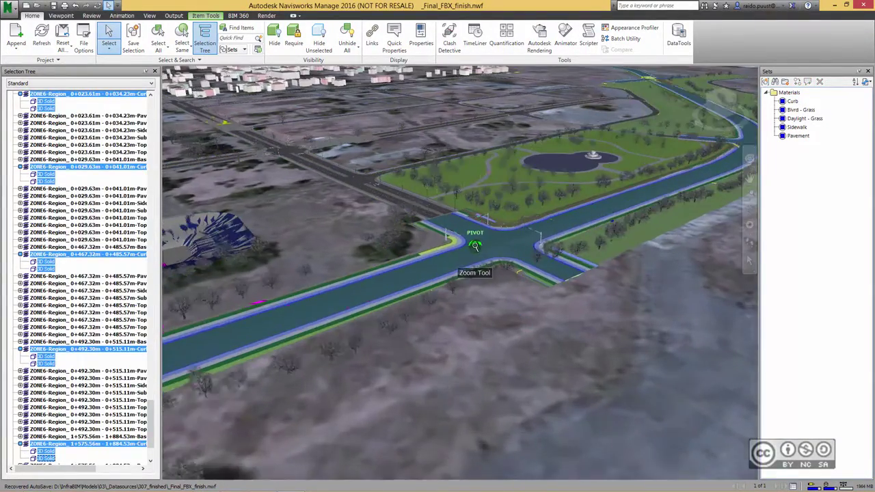
scroll(475, 244, up, 1)
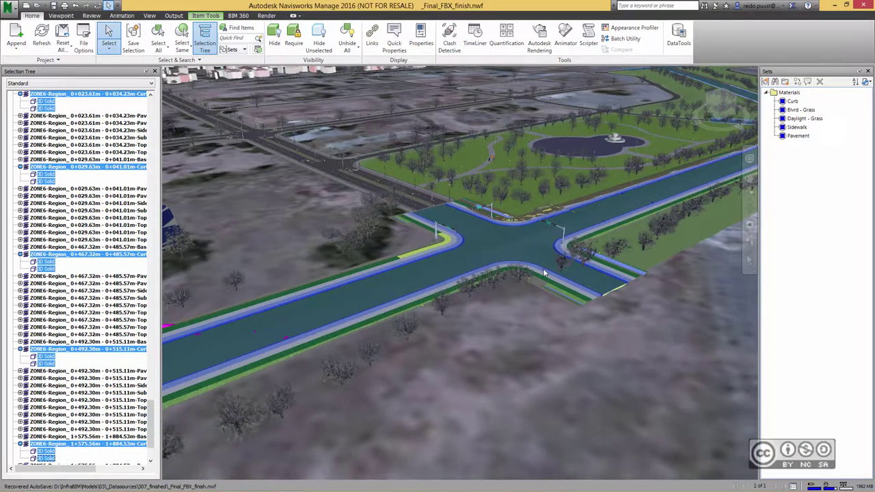
key(Escape)
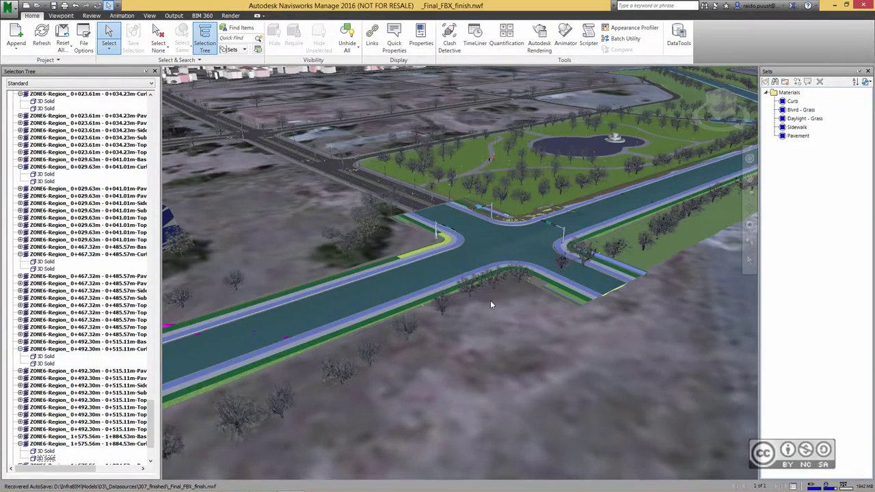
click(490, 305)
key(Escape)
Step: Orbit to look down on the intersection and select a pavement segment beside the park
mouse_move(429, 174)
shift+middle_down()
mouse_move(441, 363)
mouse_move(401, 358)
shift+middle_up()
scroll(594, 328, up, 3)
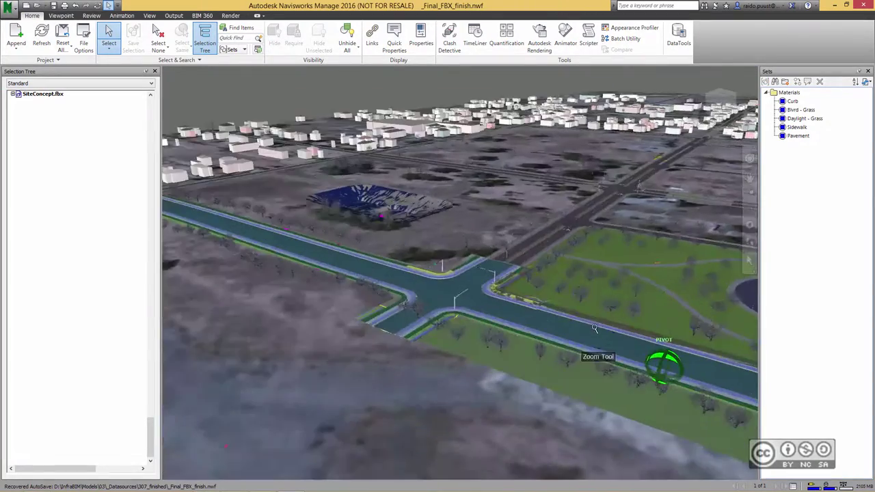
scroll(594, 329, up, 5)
mouse_move(594, 329)
shift+middle_down()
mouse_move(484, 370)
mouse_move(513, 225)
shift+middle_up()
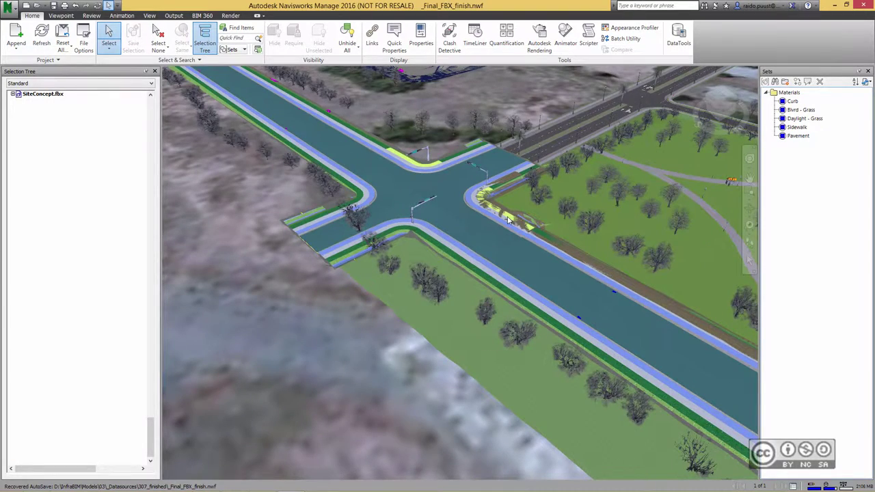
click(556, 267)
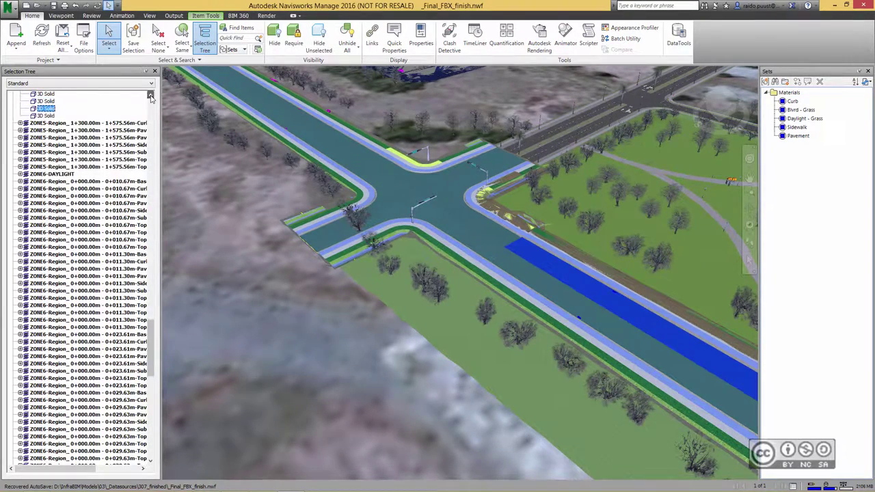
mouse_move(89, 469)
mouse_down()
mouse_move(105, 468)
mouse_move(55, 472)
mouse_up()
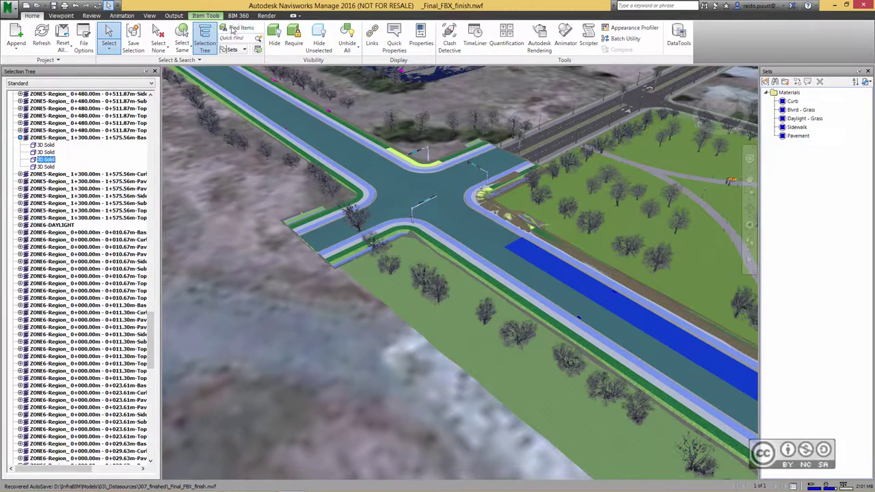
Step: Find all items whose Item Layer contains 'Base' and save them as the Base Road set
click(239, 27)
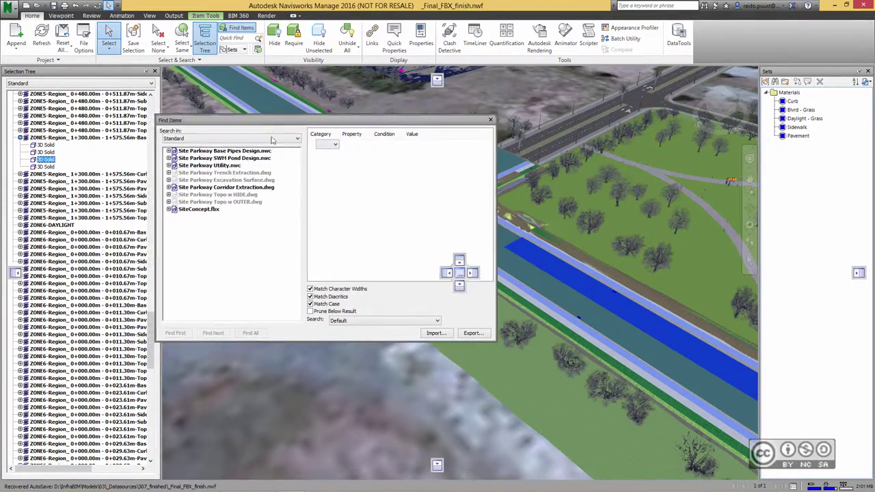
drag(227, 122, 282, 151)
click(352, 168)
click(347, 175)
click(420, 167)
click(406, 189)
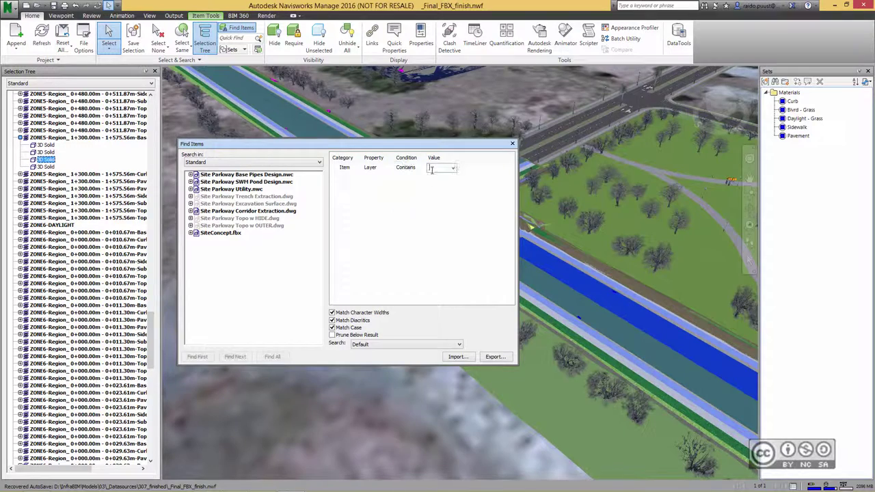
text(Base)
key(Return)
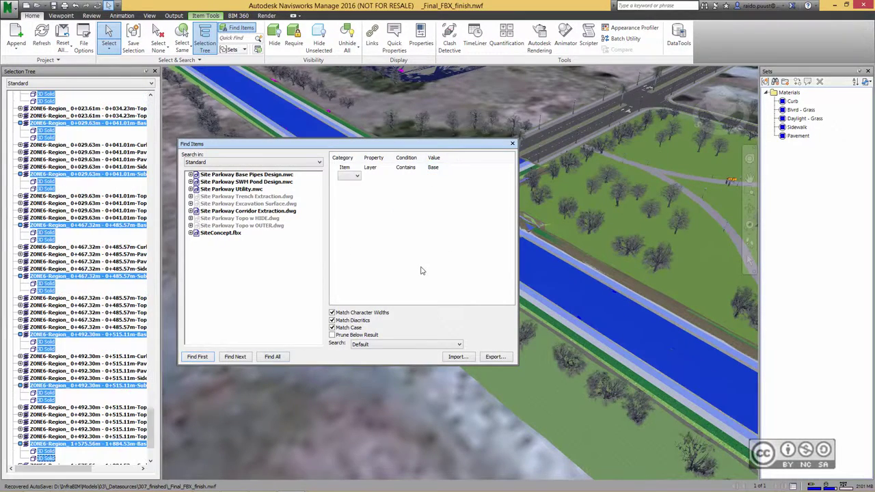
click(139, 43)
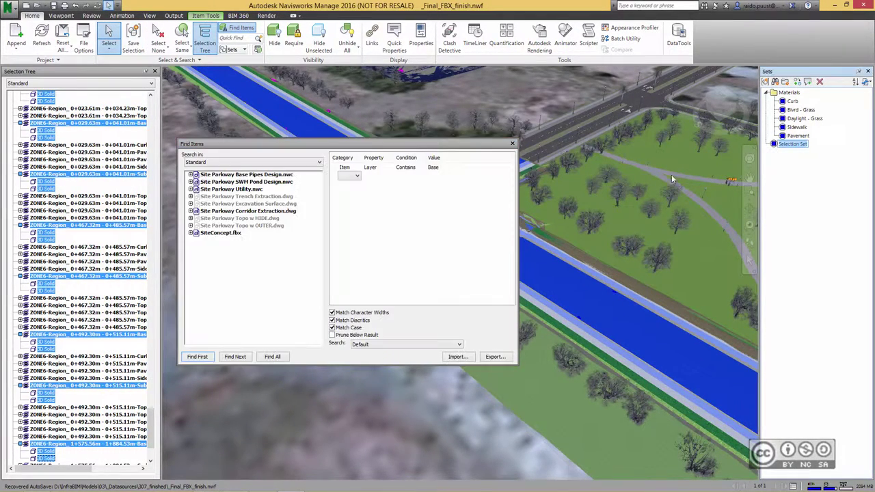
text(Base Road)
key(Return)
Step: Assign the Asphalt - Wet material to the selected base road items
click(538, 42)
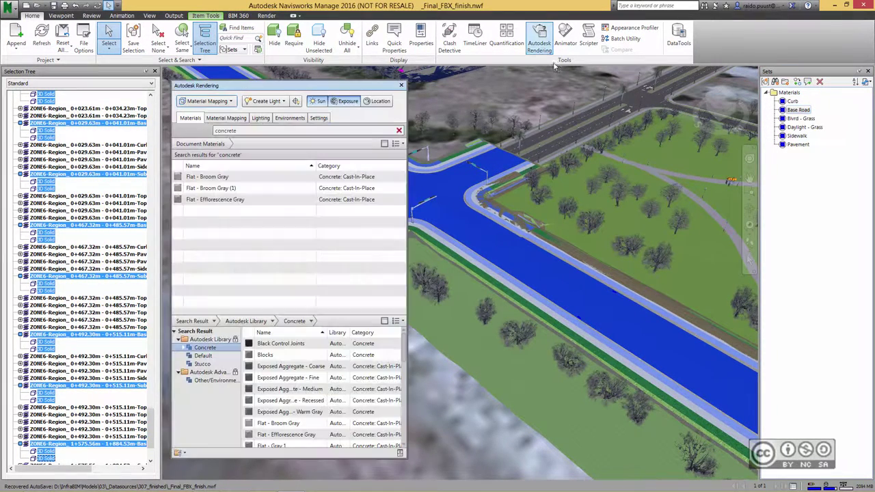
double_click(246, 130)
text(pavement)
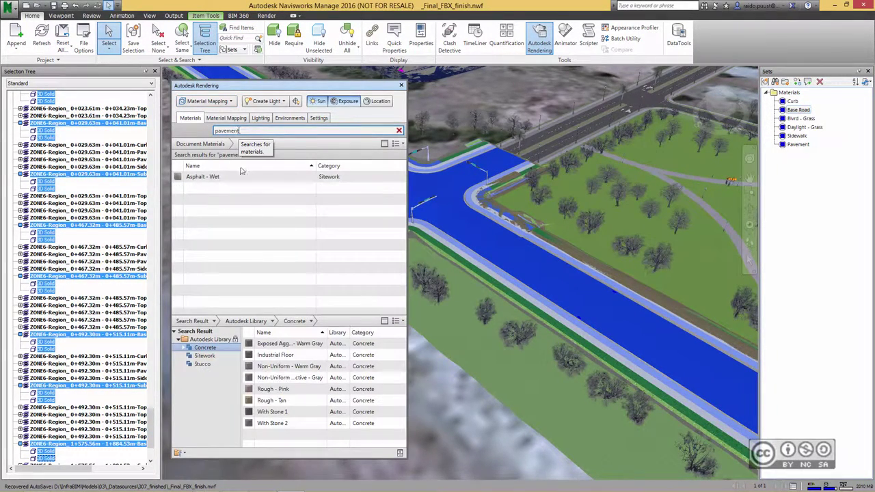
right_click(286, 345)
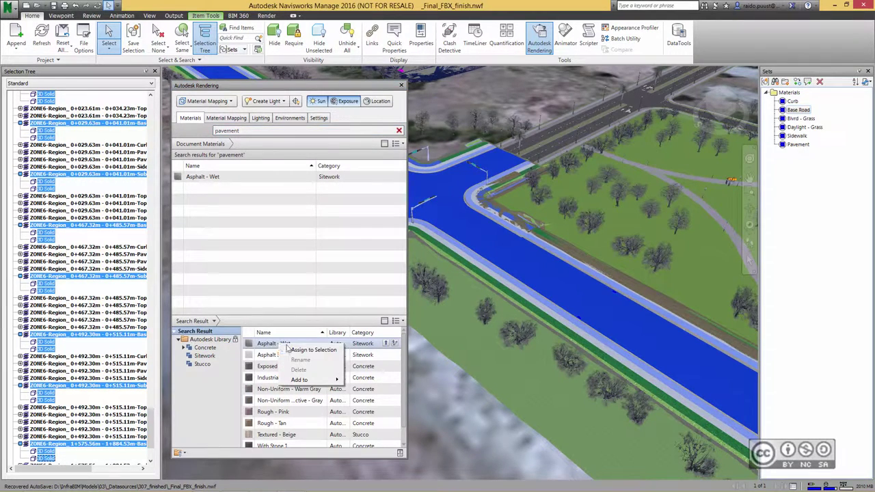
click(315, 351)
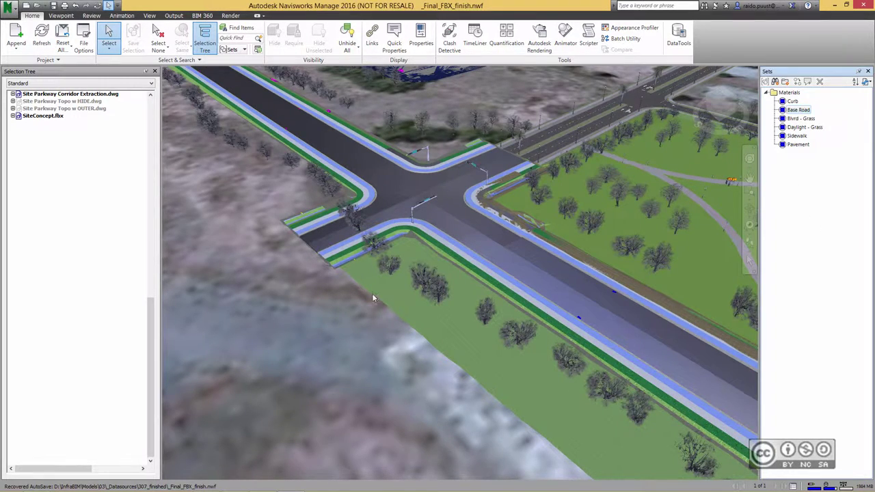
Step: Play the Pipe Flow viewpoint animation
scroll(351, 289, up, 3)
scroll(351, 296, up, 3)
scroll(351, 299, up, 3)
scroll(351, 299, down, 3)
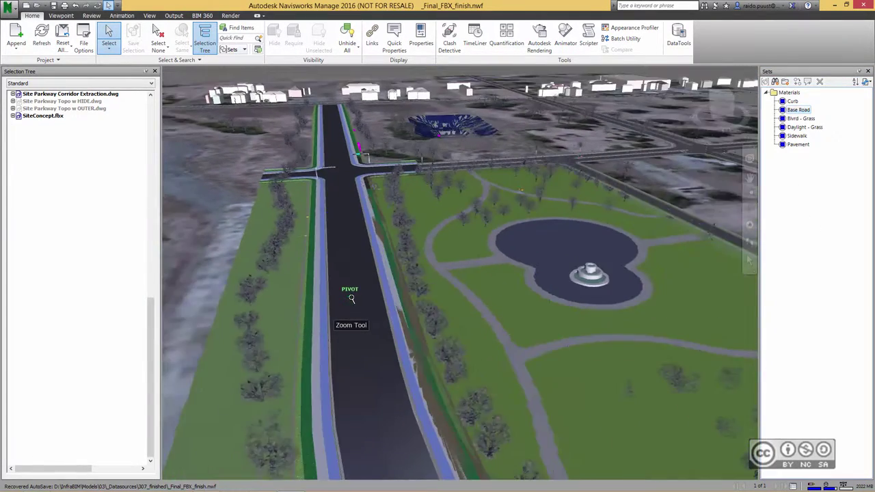
scroll(316, 138, down, 2)
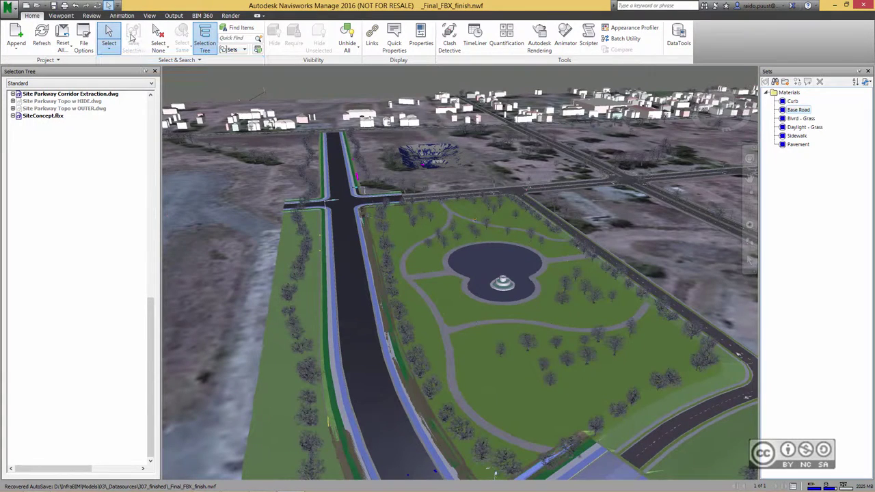
click(61, 16)
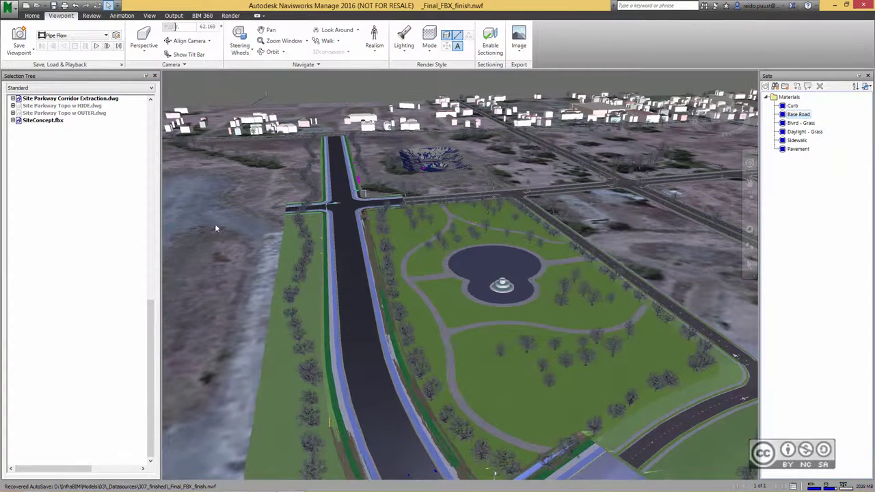
click(96, 48)
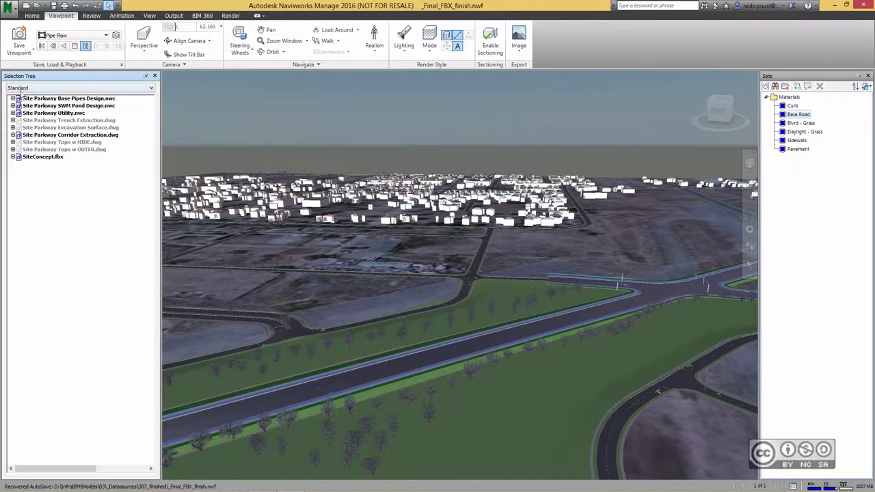
Step: Turn the view toward the houses, select the stormwater pond, and open the material browser
mouse_move(419, 94)
shift+middle_down()
mouse_move(347, 335)
mouse_move(473, 340)
mouse_move(323, 317)
shift+middle_up()
scroll(323, 317, up, 2)
scroll(455, 306, up, 5)
scroll(455, 306, down, 3)
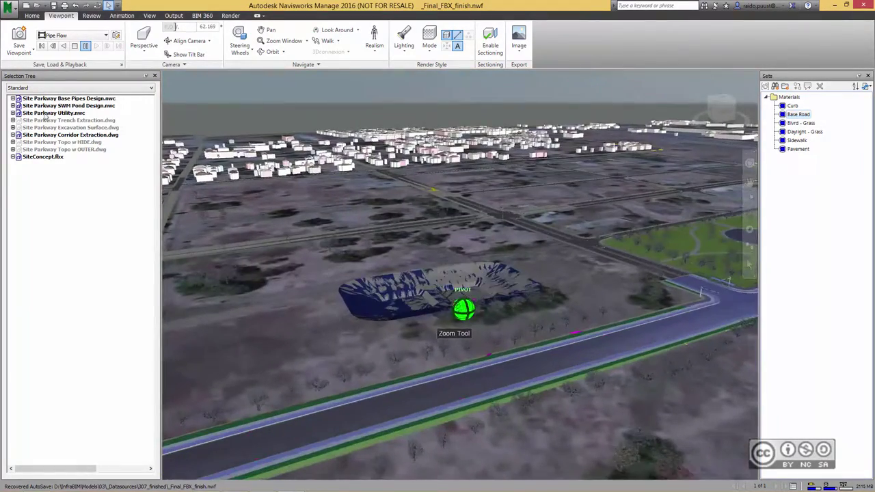
click(430, 290)
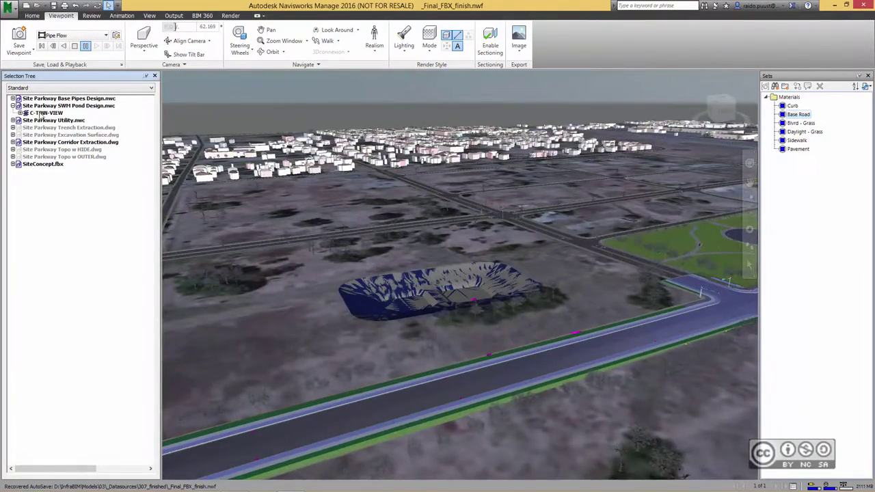
click(32, 15)
click(539, 45)
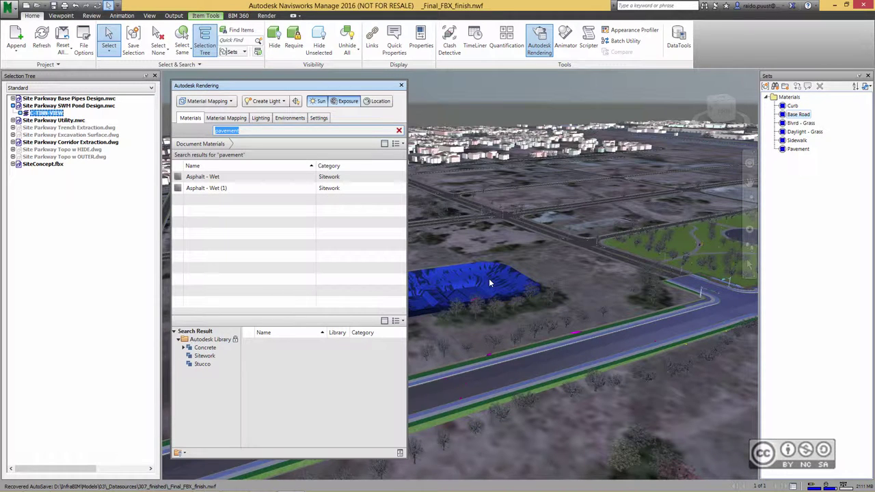
Step: Search the library for 'grass' and assign Grass - Thick to the selected stormwater pond
text(grass)
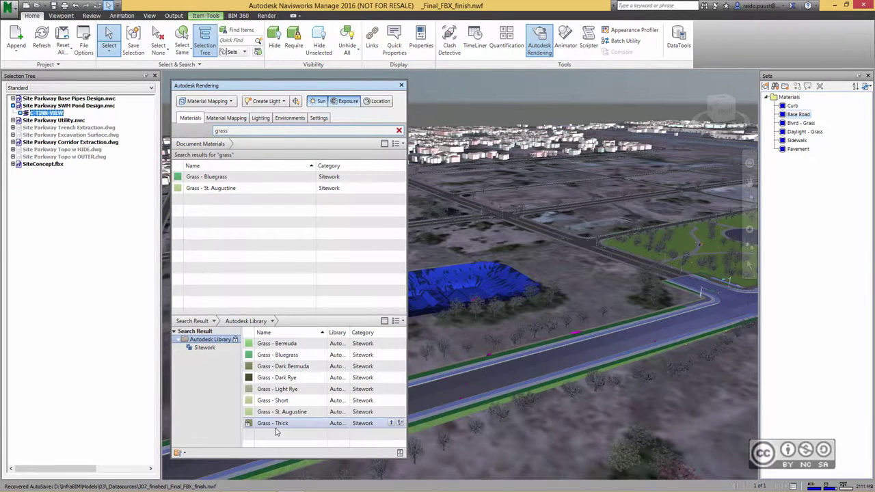
right_click(270, 425)
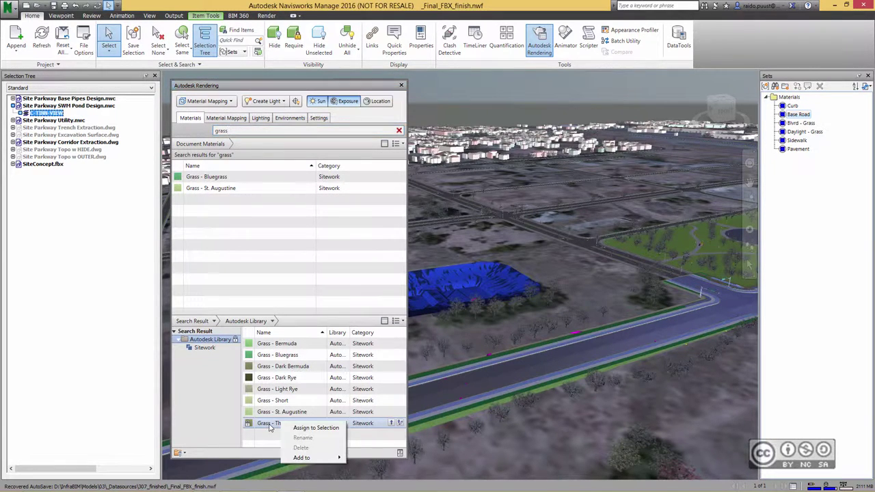
click(314, 428)
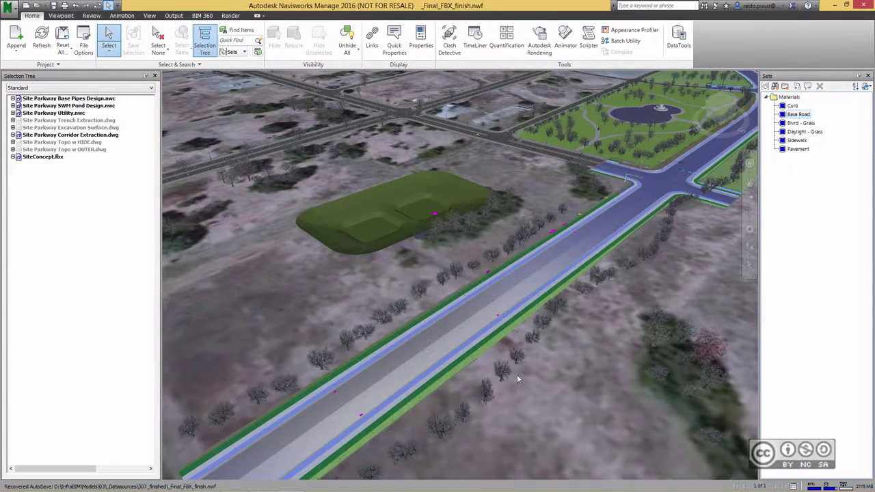
Step: Orbit below ground, select the Base Pipes Design model, and search materials for 'concrete'
shift+middle_drag(508, 394, 425, 187)
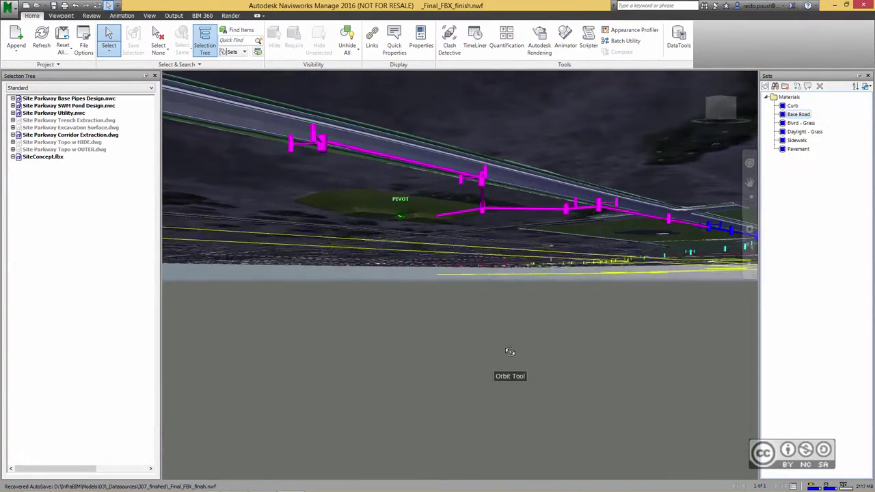
click(71, 100)
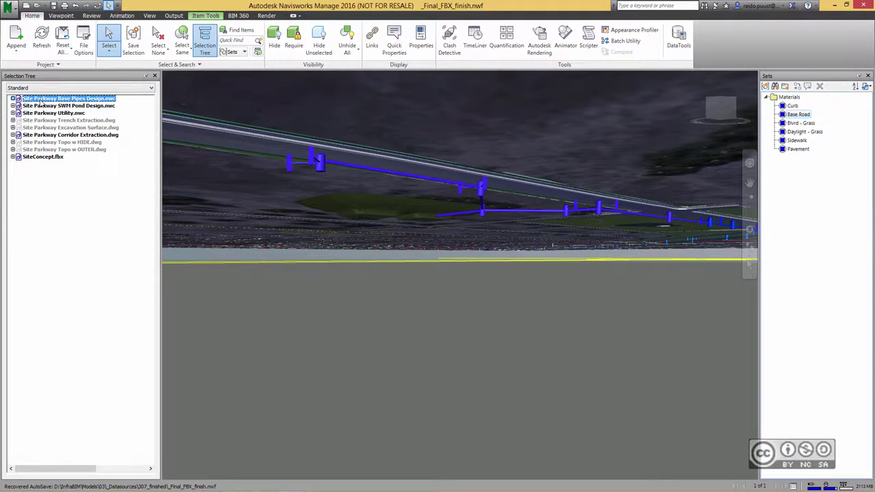
click(539, 41)
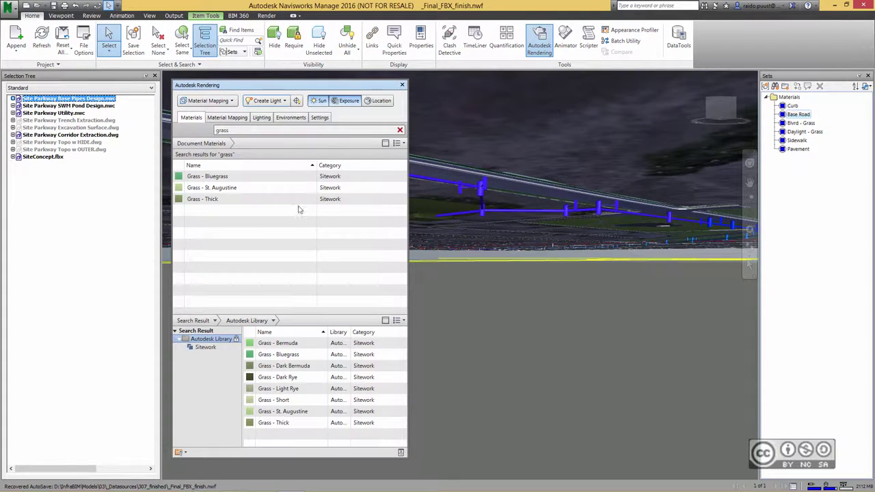
click(248, 130)
text(onv)
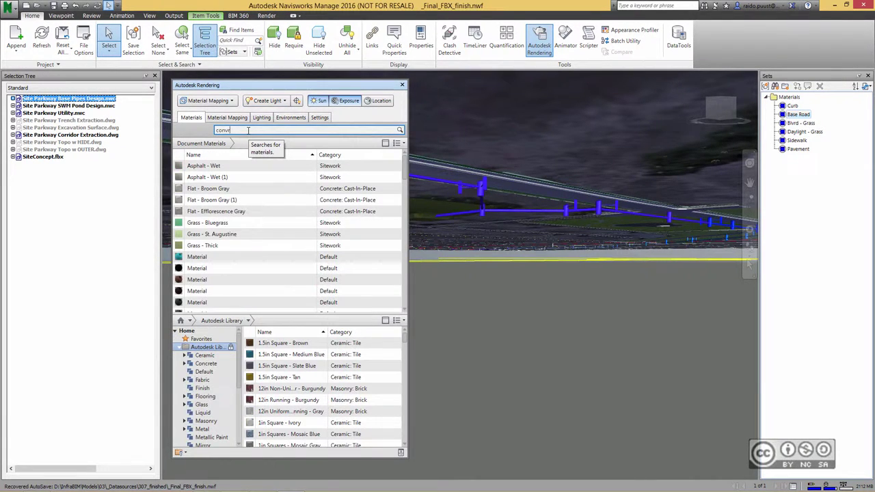
key(BackSpace)
text(crete)
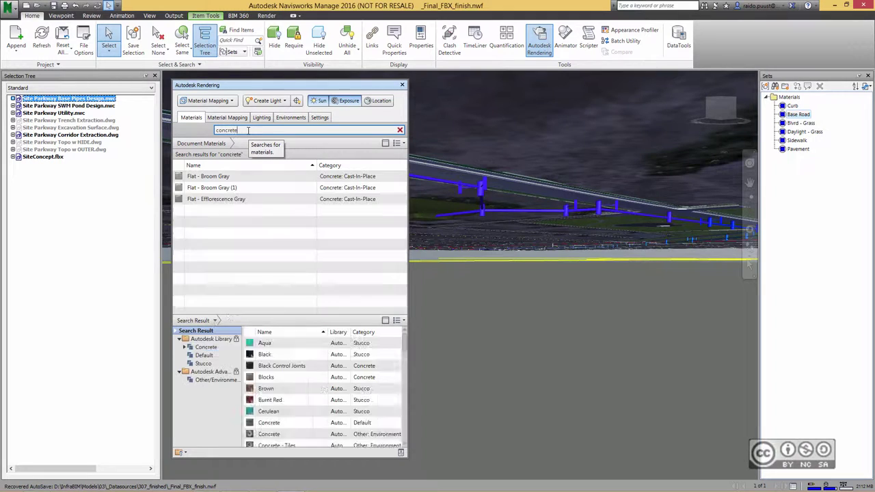
Step: Assign Flat - Gray 1 to the pipes, close the browser, and select the Trench Extraction model
right_click(281, 443)
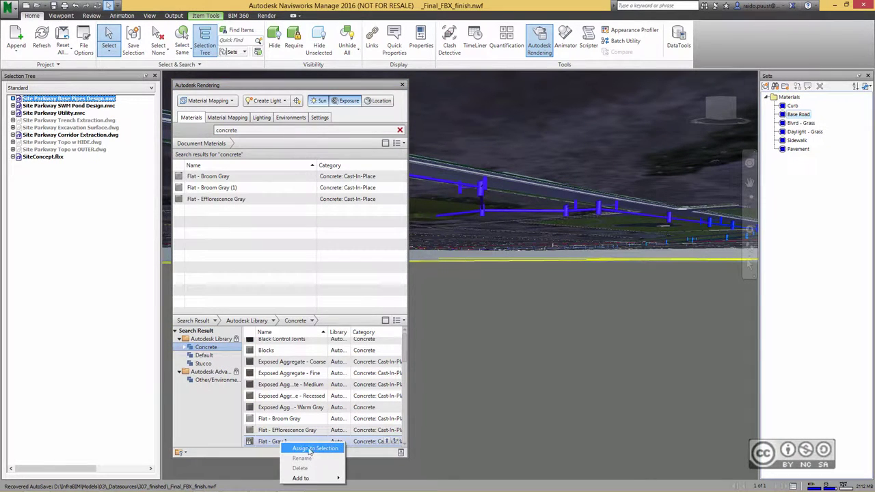
click(309, 449)
click(493, 205)
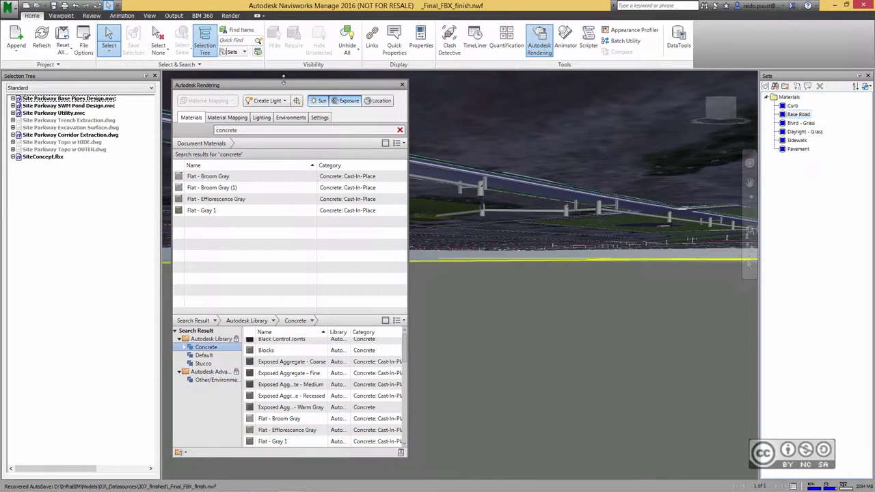
click(402, 84)
click(68, 120)
Step: Unhide the Trench Extraction model and search the material library for soil
right_click(89, 124)
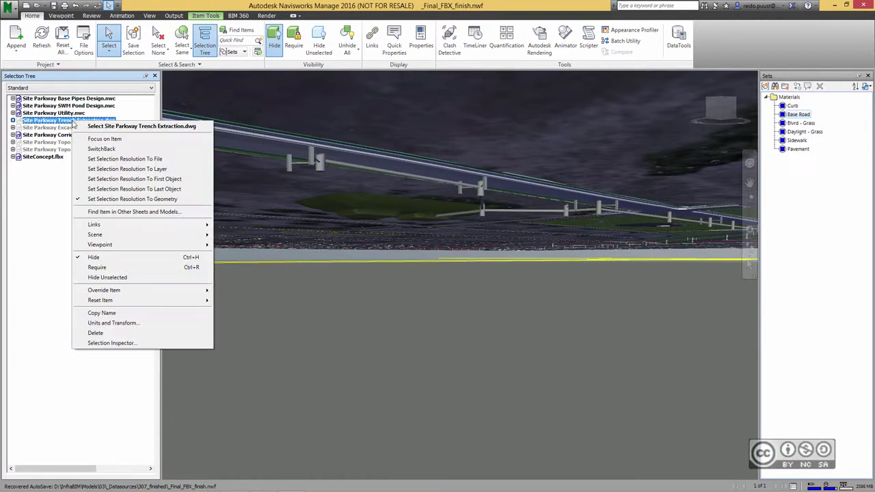
click(99, 261)
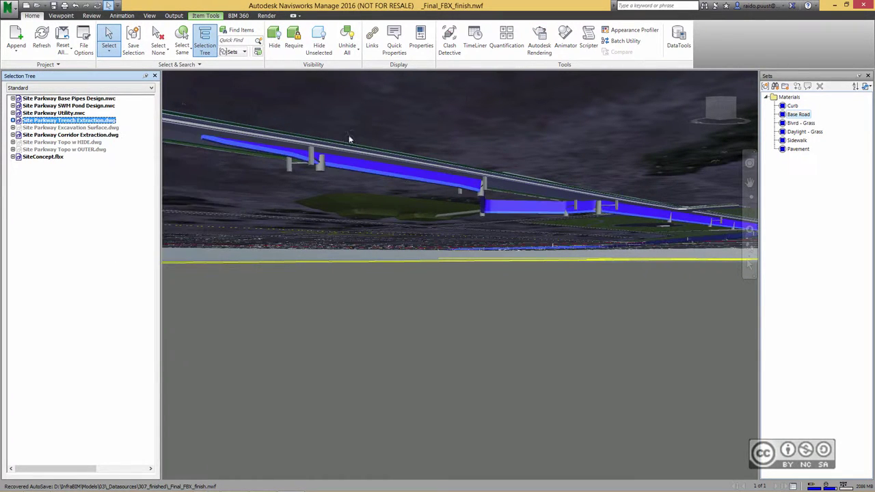
click(539, 41)
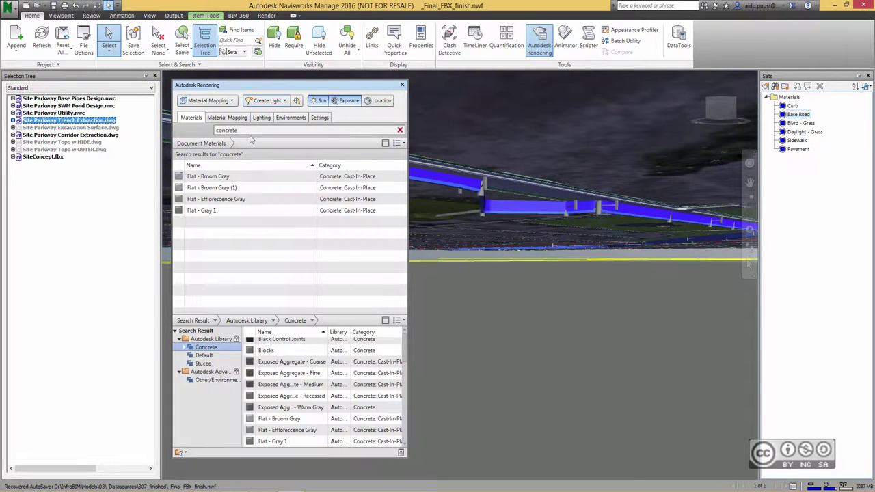
click(256, 129)
text(su)
key(Return)
Step: Assign the Soil material to the trench and close the material browser
right_click(266, 346)
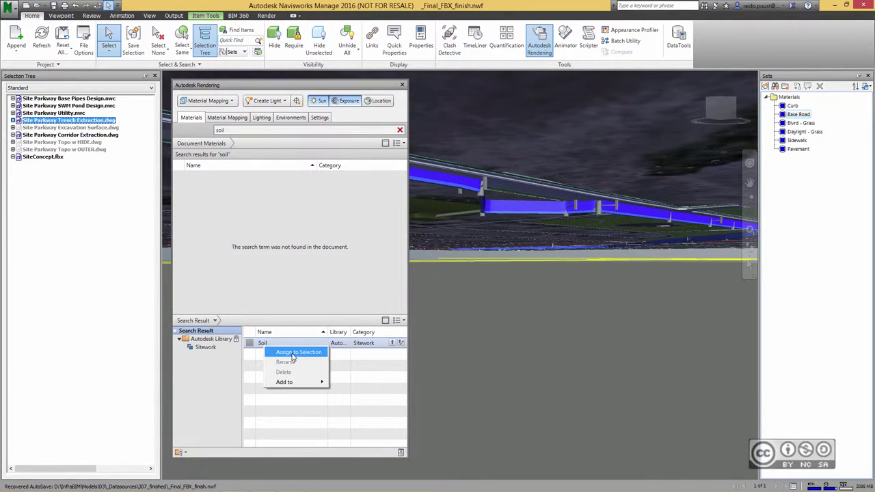
click(298, 352)
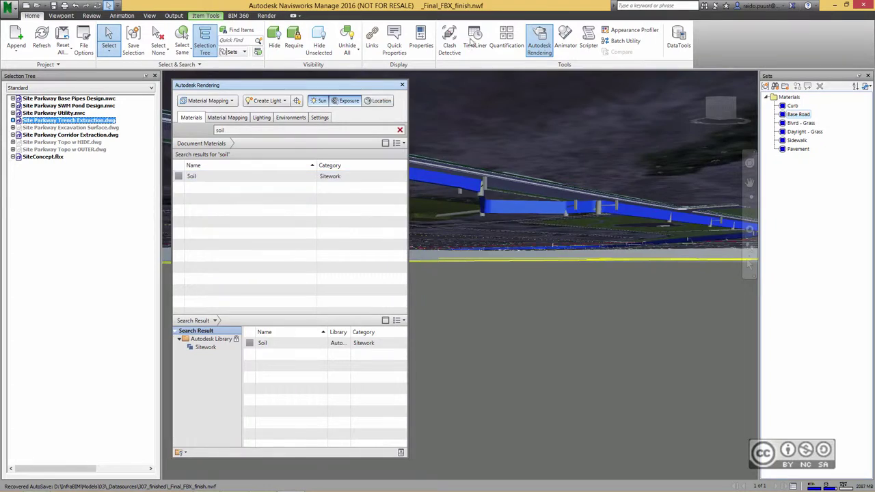
click(539, 41)
mouse_move(504, 260)
mouse_down()
mouse_move(500, 270)
mouse_move(425, 251)
mouse_up()
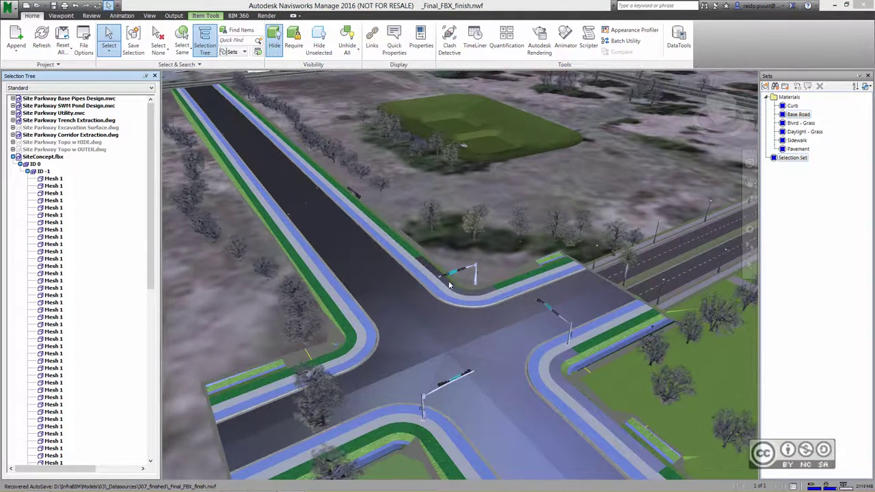
Step: Browse the grass materials and drag Grass - St. Augustine onto the roadside trees
mouse_move(449, 285)
shift+middle_down()
mouse_move(490, 331)
mouse_move(406, 350)
mouse_move(459, 334)
mouse_move(442, 303)
mouse_move(440, 314)
mouse_move(445, 309)
shift+middle_up()
click(540, 41)
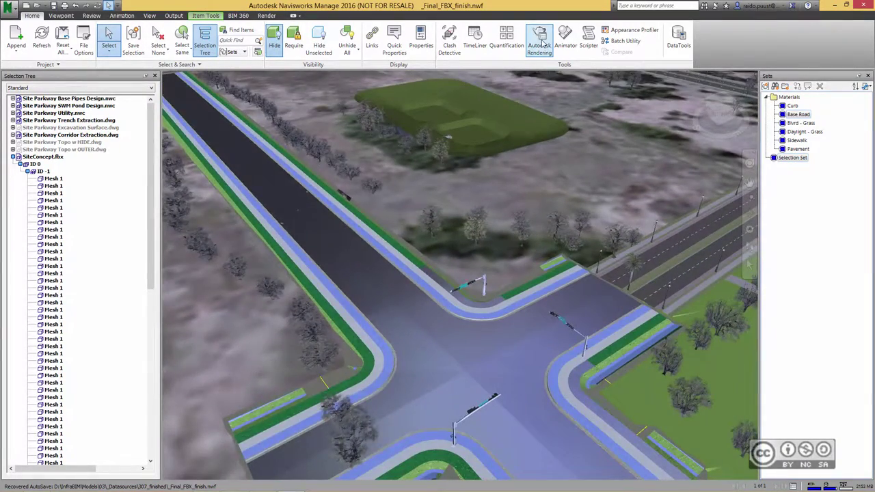
drag(334, 87, 222, 91)
click(288, 133)
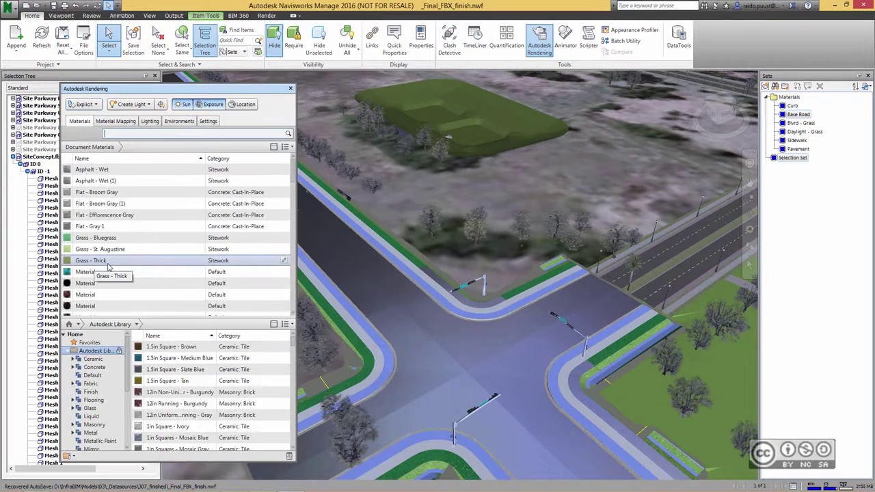
click(79, 263)
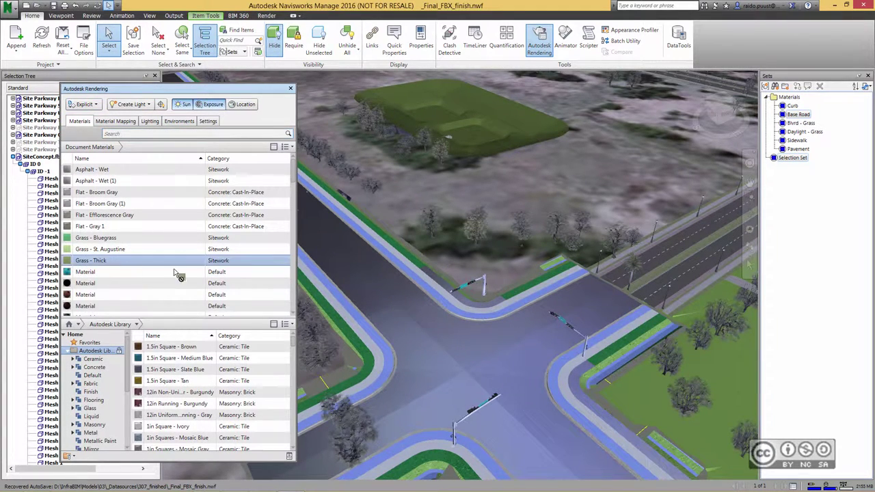
click(218, 237)
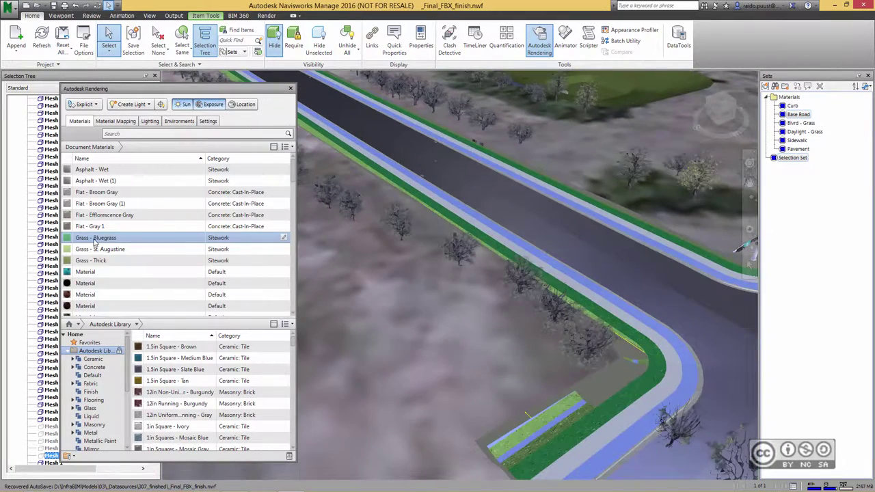
click(260, 249)
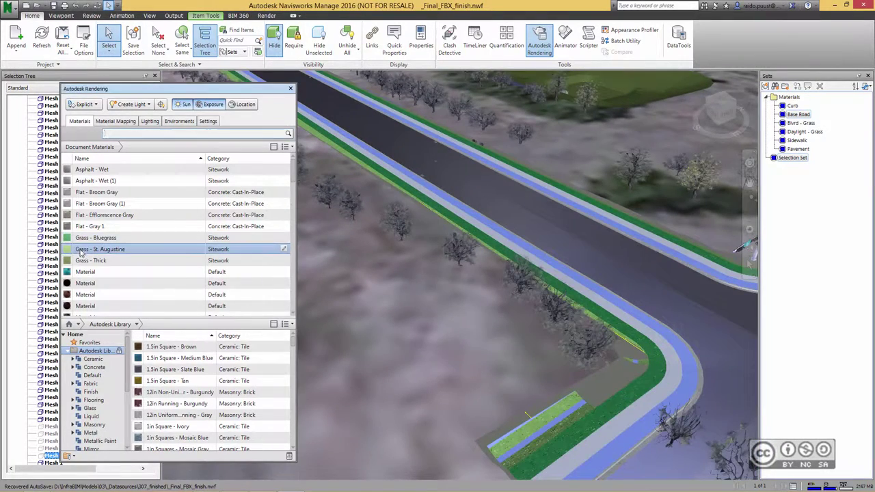
drag(263, 255, 405, 231)
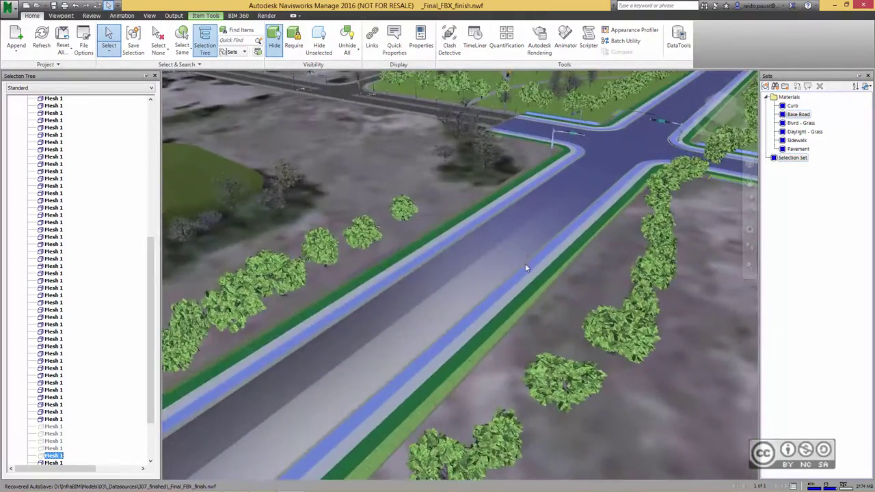
mouse_move(525, 266)
shift+middle_down()
mouse_move(560, 252)
mouse_move(532, 287)
mouse_move(500, 290)
mouse_move(521, 302)
mouse_move(443, 298)
mouse_move(469, 302)
mouse_move(411, 285)
mouse_move(410, 223)
mouse_move(305, 219)
shift+middle_up()
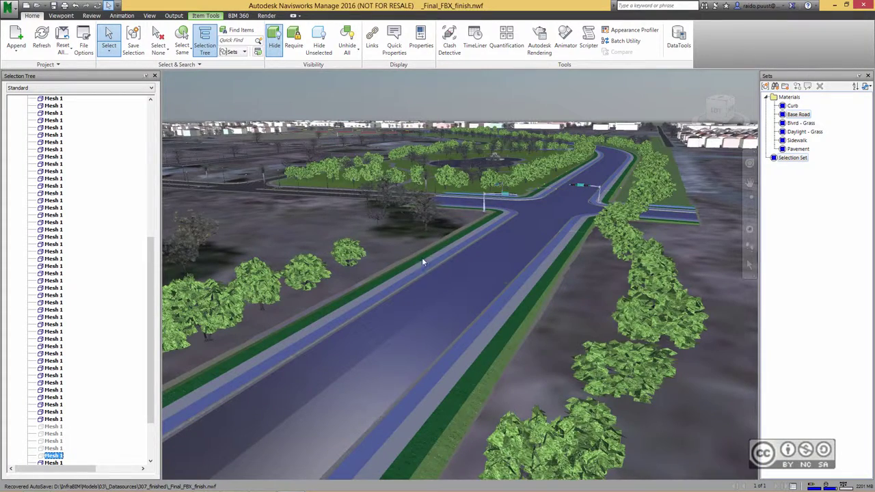
Step: Search the library for green, drag Forest Green onto the roadside trees, and clear the selection
shift+middle_drag(422, 258, 363, 250)
click(539, 43)
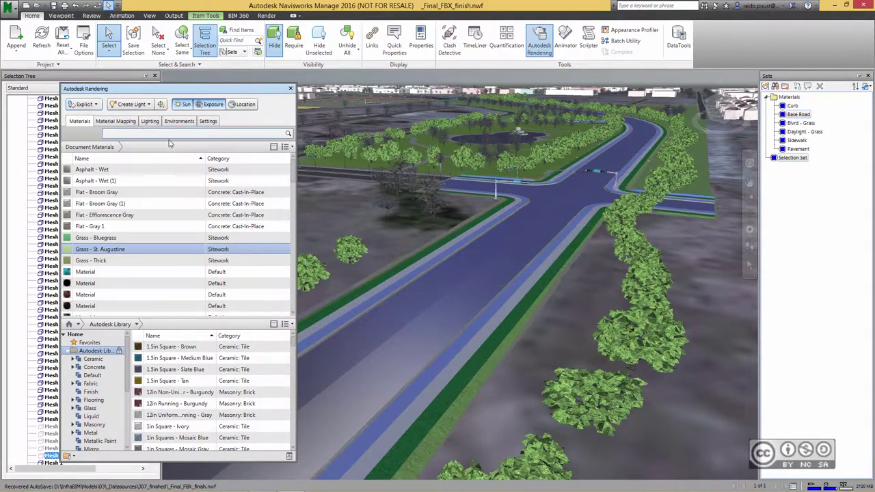
text(green)
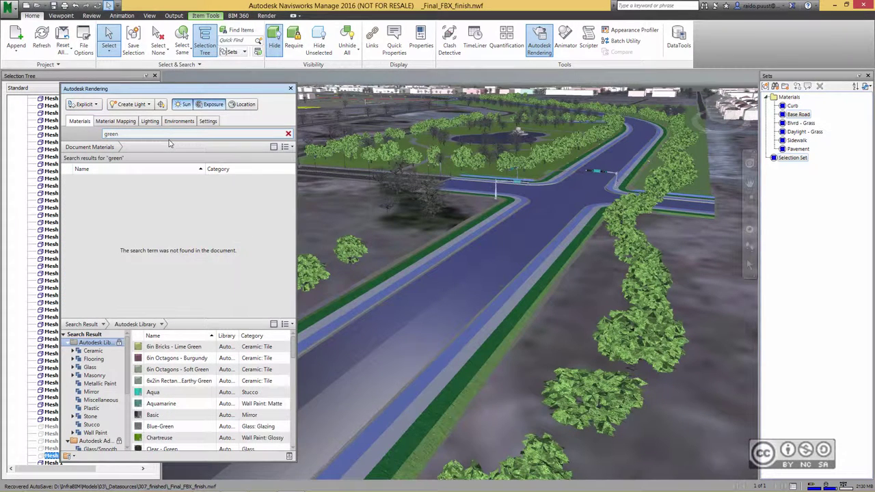
scroll(161, 412, down, 5)
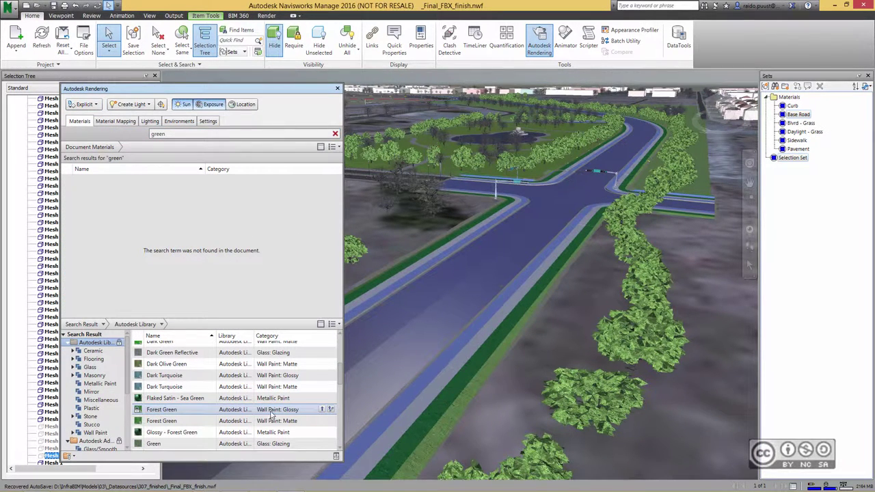
scroll(270, 416, up, 1)
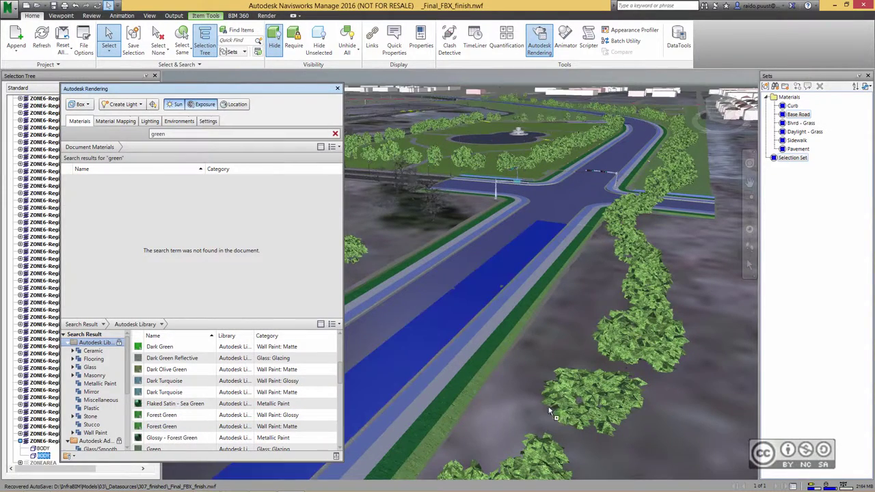
drag(197, 422, 580, 396)
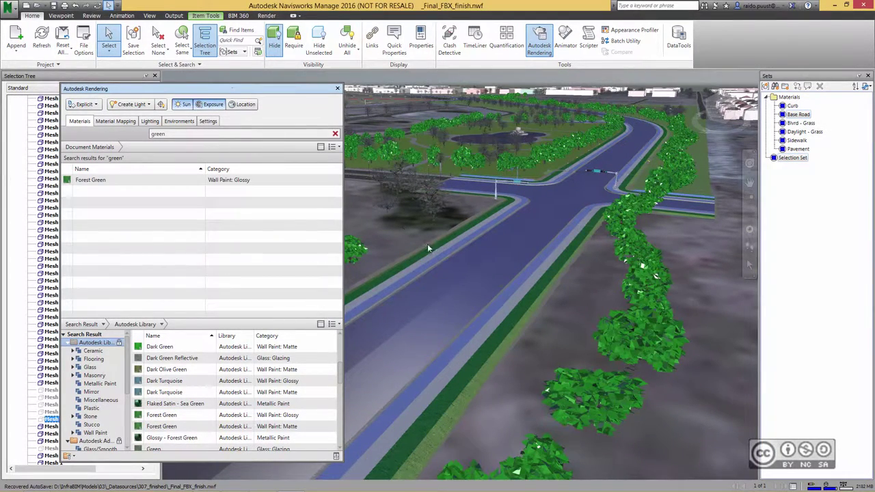
click(511, 268)
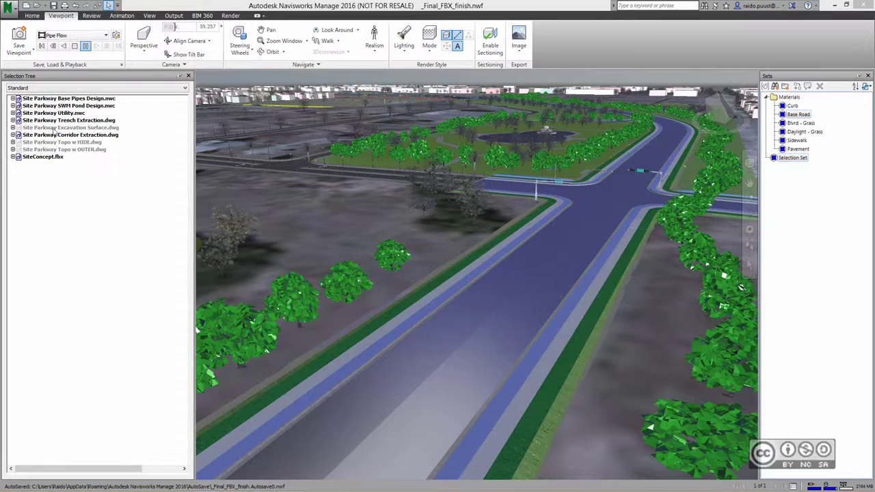
Step: Hide the Corridor Extraction model and unhide the Excavation Surface
click(94, 134)
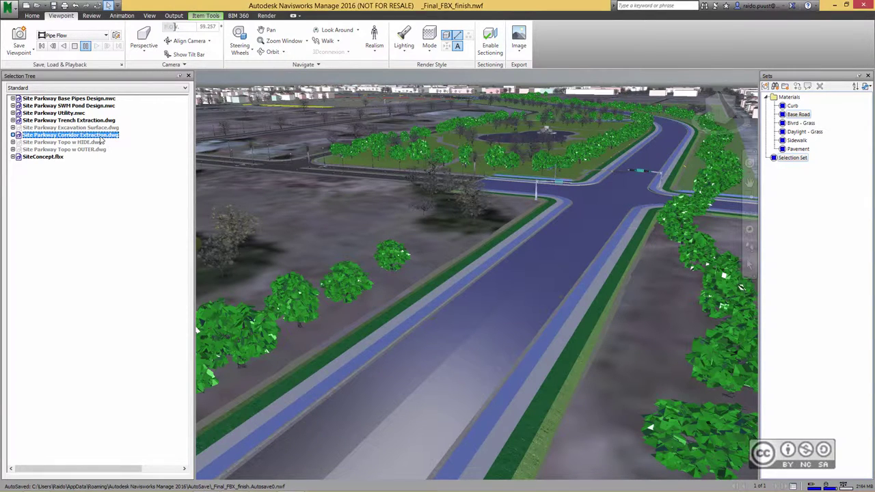
right_click(75, 136)
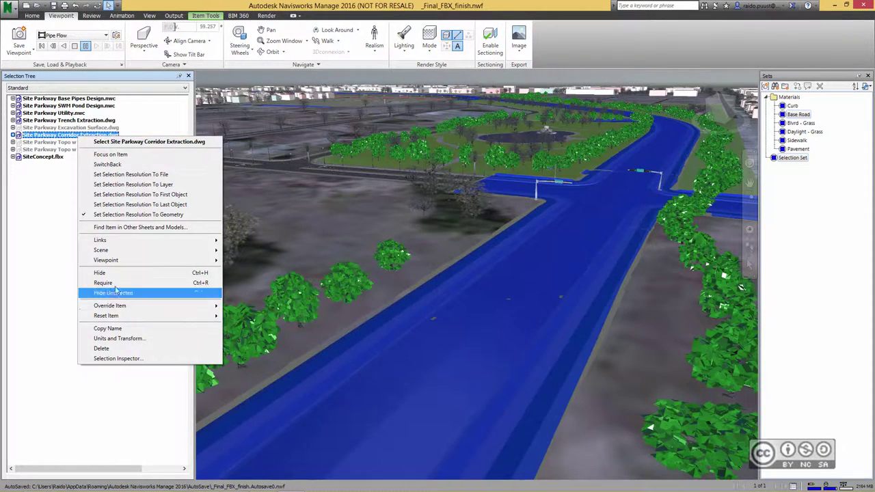
click(99, 273)
click(69, 127)
right_click(81, 129)
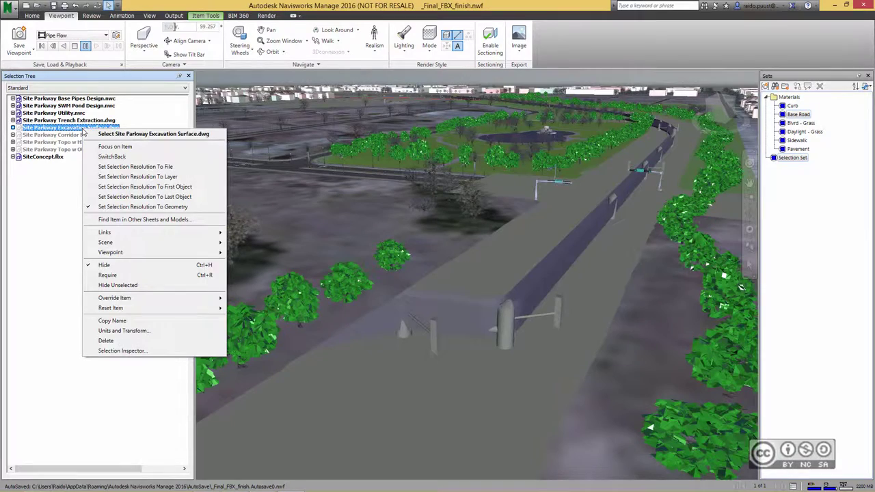
click(106, 265)
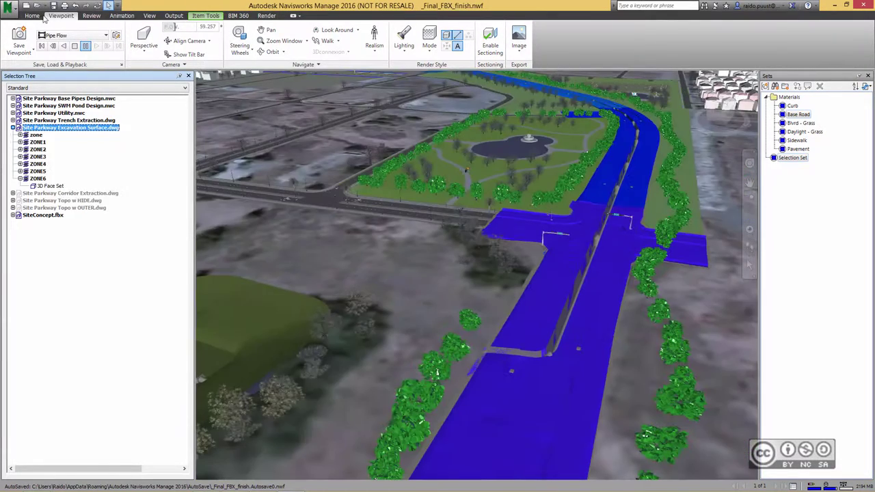
Step: Assign the Gravel - Loose material to the excavation surface
click(32, 16)
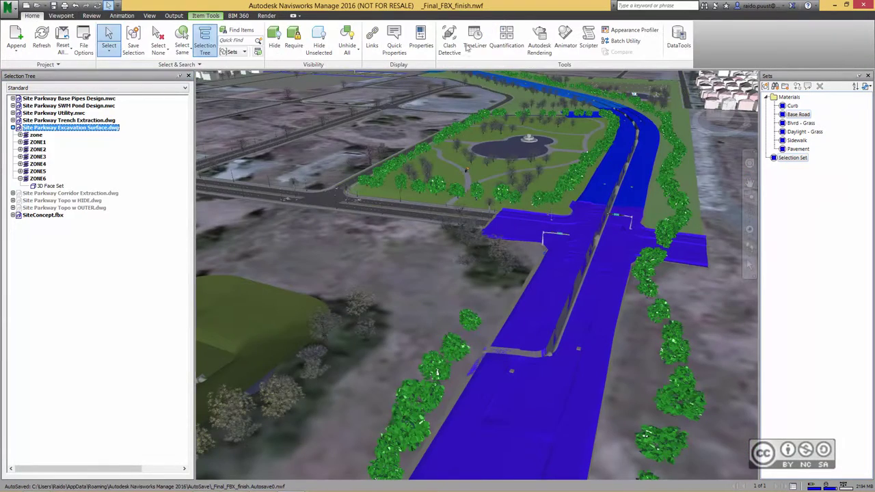
click(539, 42)
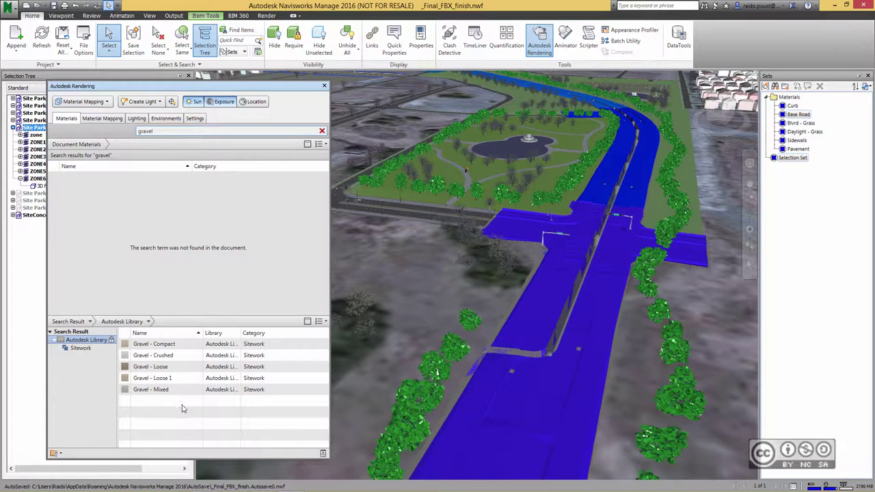
right_click(164, 369)
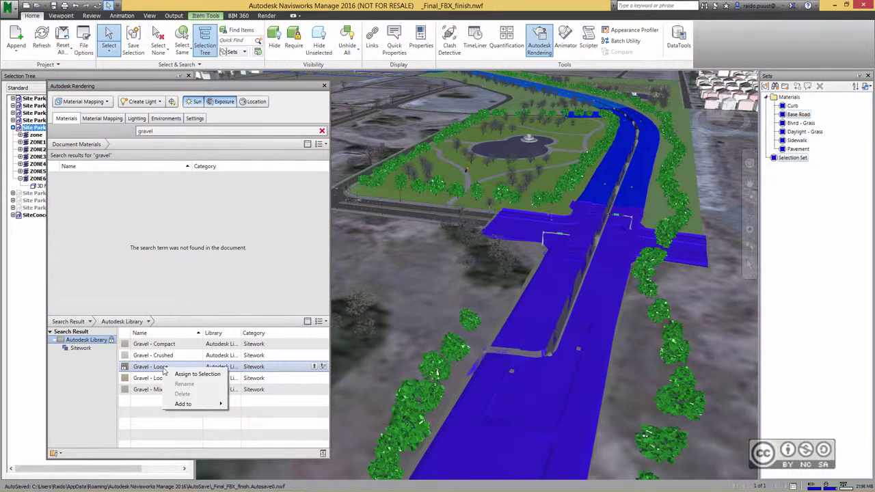
click(191, 376)
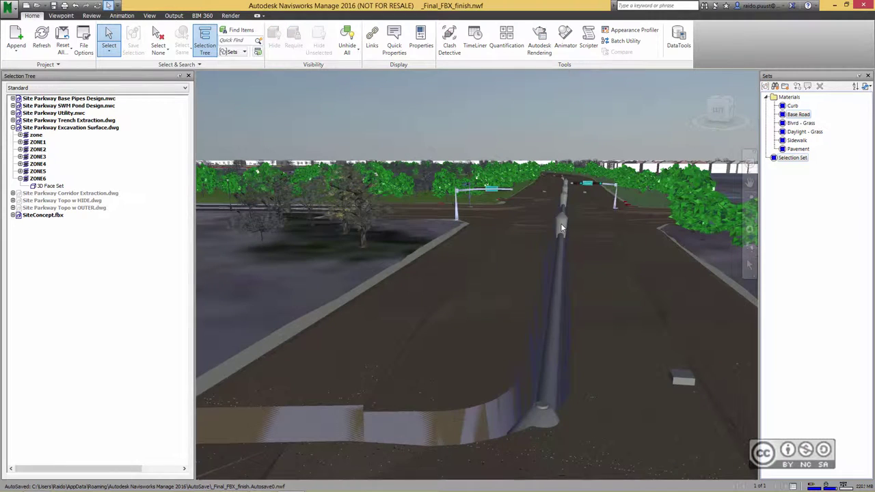
Step: Play the Pipe Flow viewpoint animation along the pipe over the gravel surface
click(60, 16)
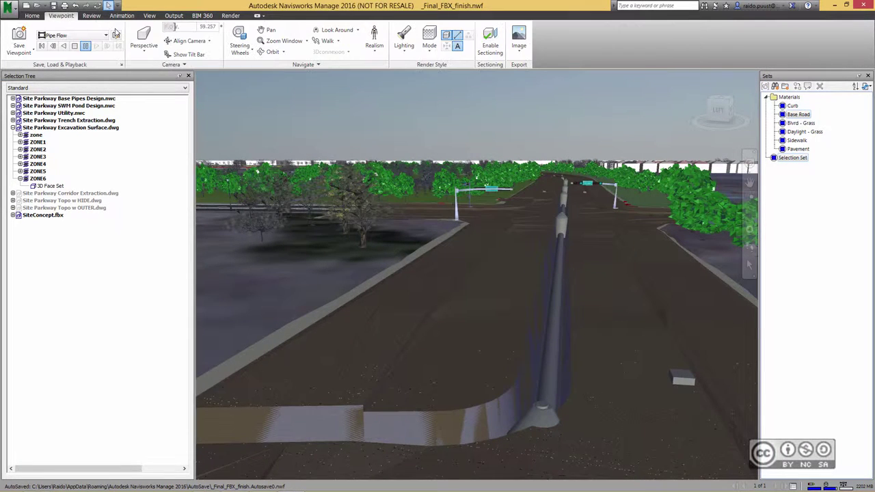
click(97, 46)
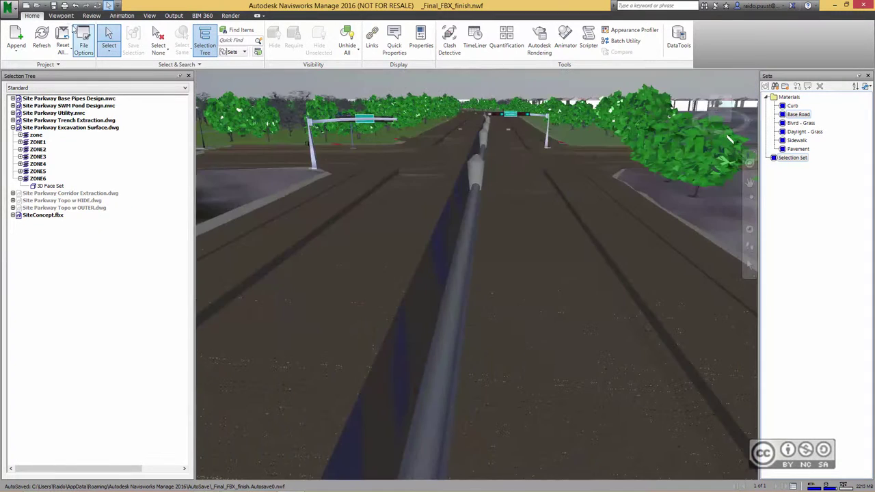
click(61, 15)
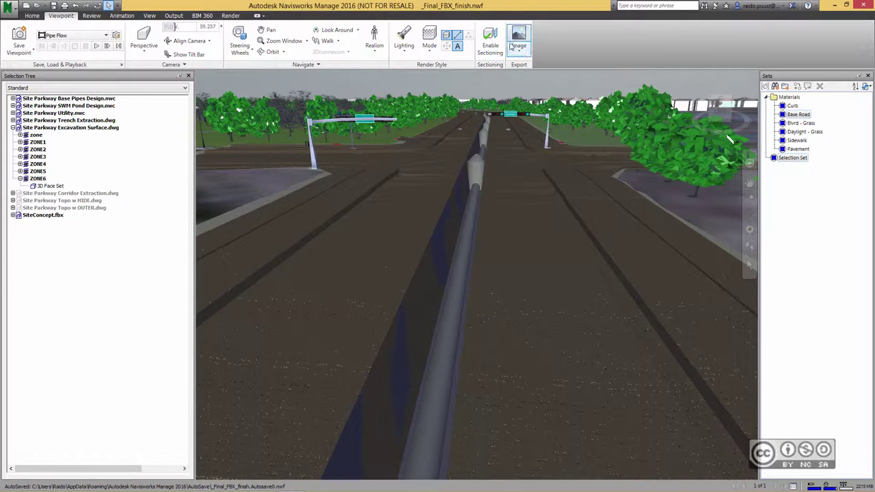
Step: Export the current view as a 1920x1399 JPEG named PipeTre.jpg
click(522, 54)
click(523, 86)
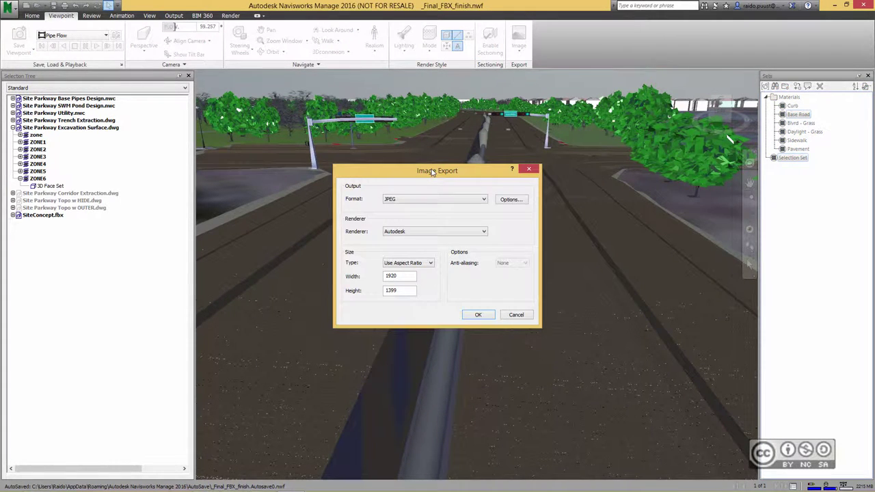
mouse_move(432, 172)
mouse_down()
mouse_move(613, 224)
mouse_move(577, 223)
mouse_up()
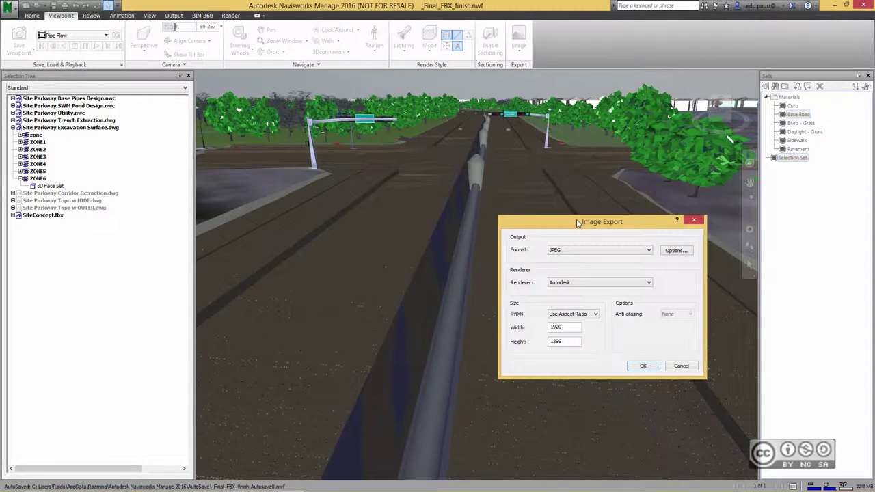
click(642, 366)
text(PipeTre)
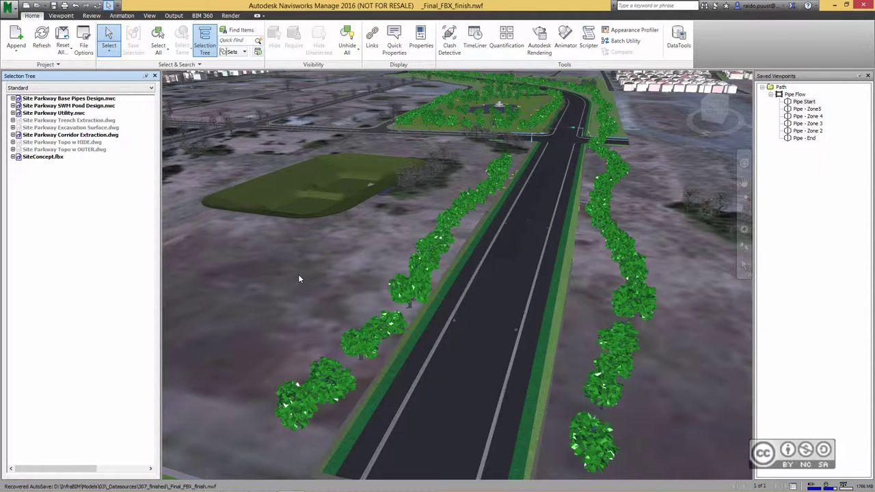
Step: Open TimeLiner, confirm the Simulate settings, and play the simulation to 1.03.2015
click(475, 43)
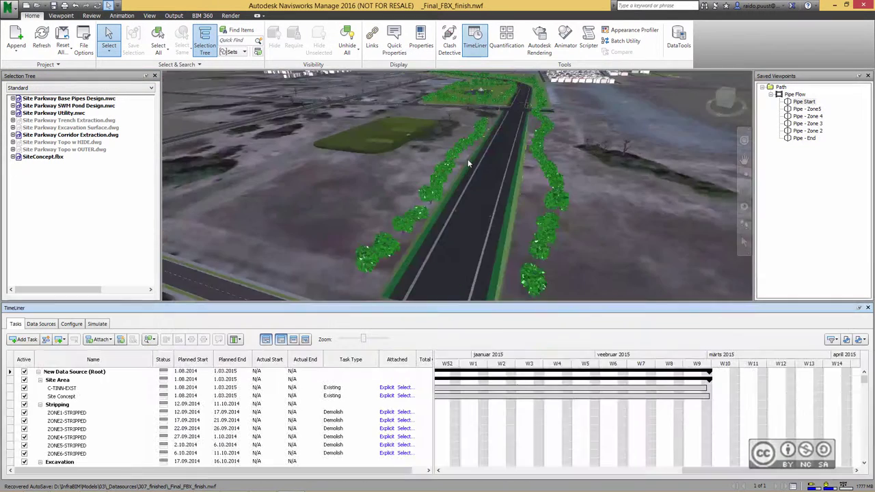
click(96, 324)
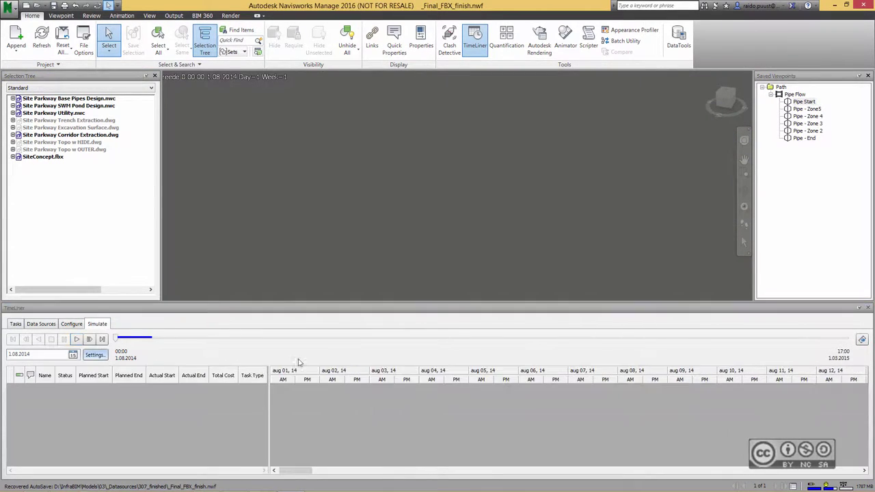
click(94, 355)
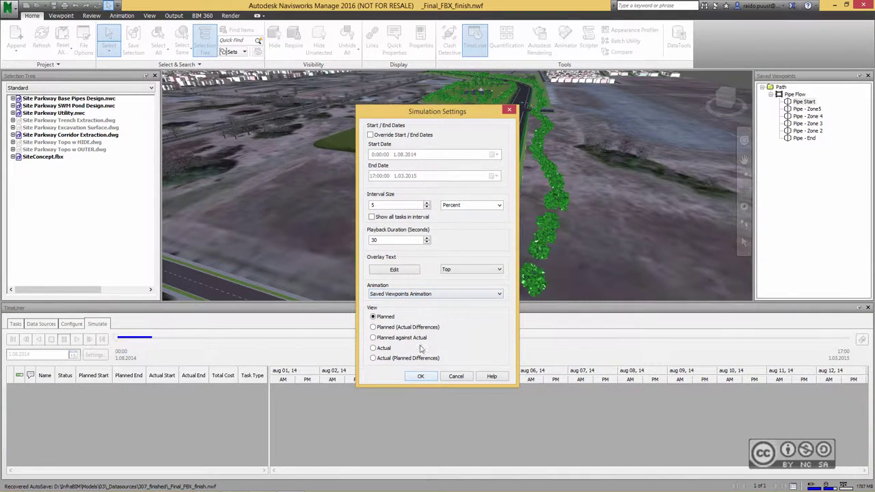
click(420, 376)
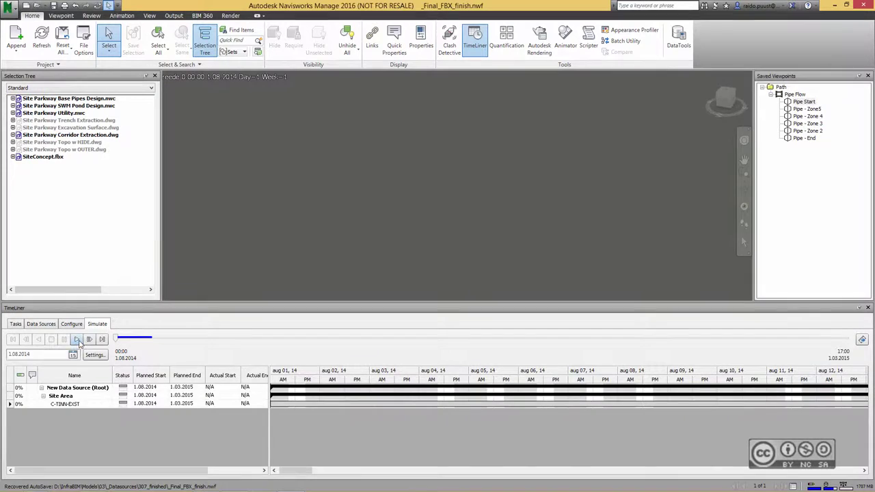
click(76, 339)
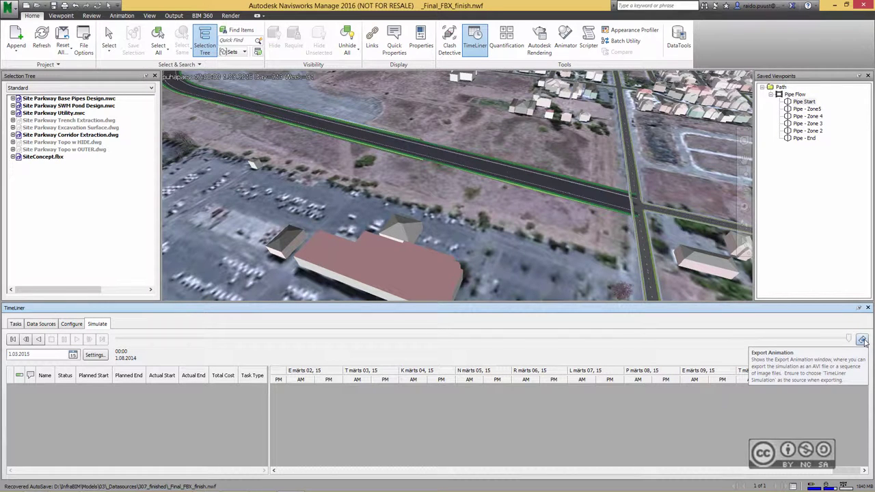
Step: Set the animation export source to TimeLiner Simulation, renderer Viewport, format Windows AVI
click(862, 340)
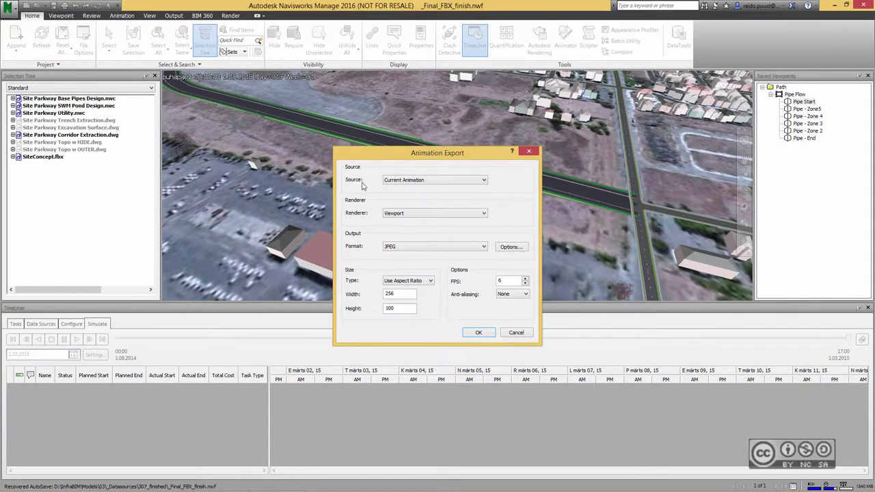
click(403, 180)
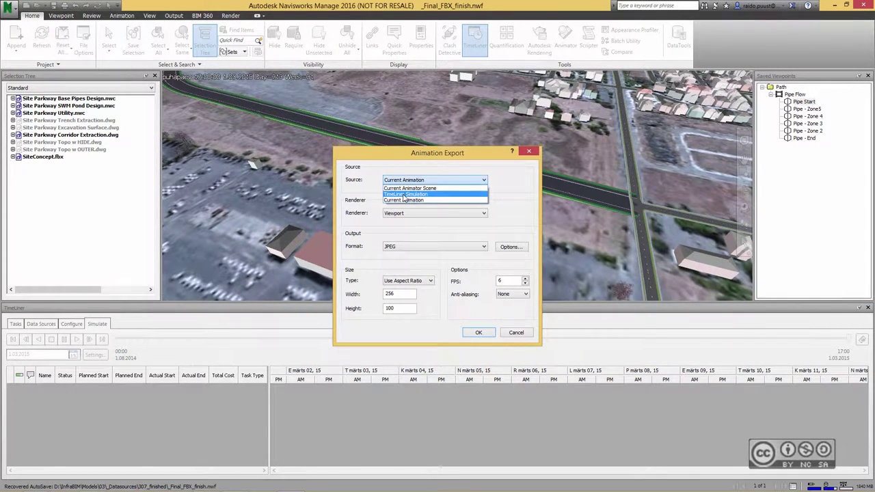
click(424, 192)
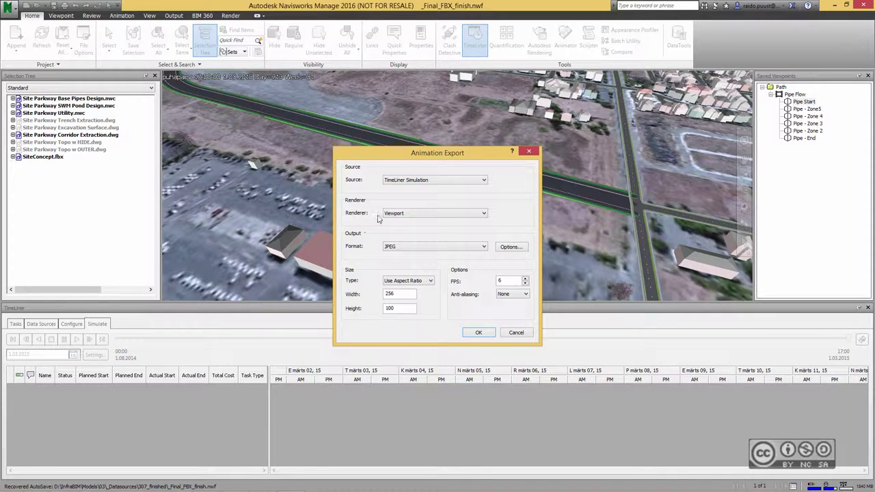
click(409, 213)
click(410, 221)
click(410, 247)
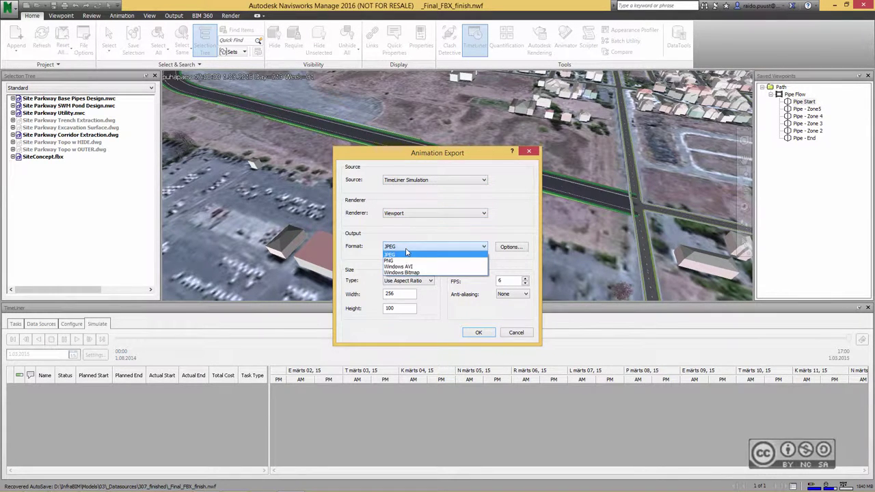
click(410, 265)
Step: Use explicit size 1600 wide at 25 FPS and save _Final_FBX_finish-TimeLiner.avi in 307_finished
click(407, 293)
text(1600)
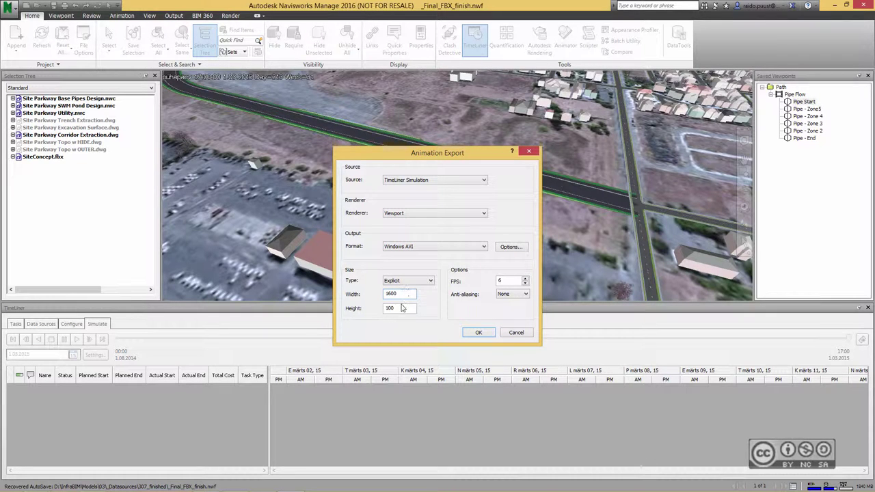
key(Tab)
text(25)
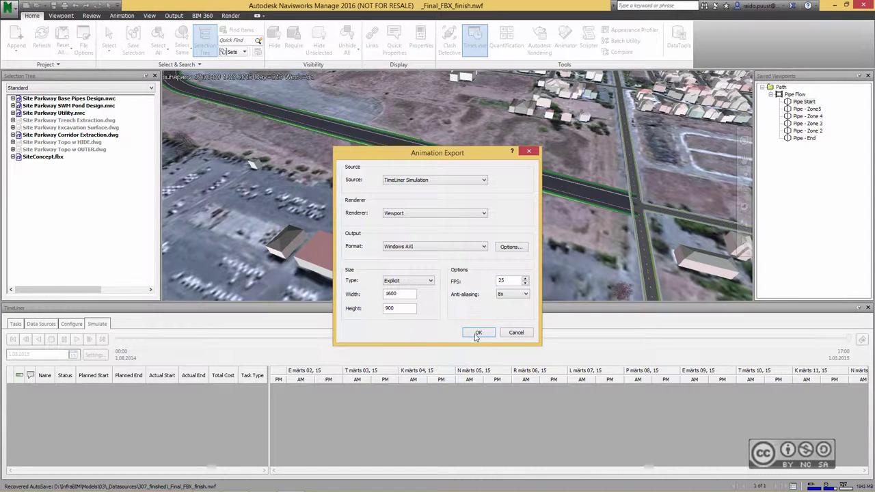
click(478, 334)
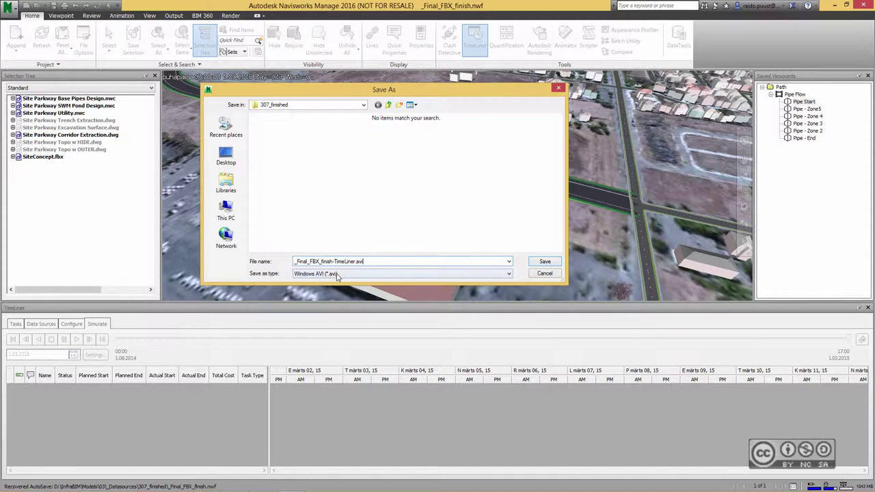
click(544, 262)
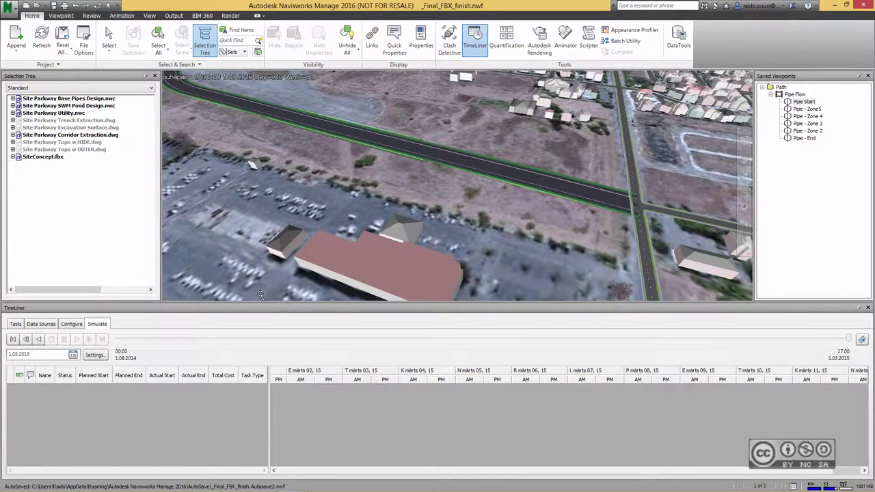
Step: Play _Final_FBX_finish-TimeLiner.avi from the 307_finished folder in VLC, then close VLC
click(37, 486)
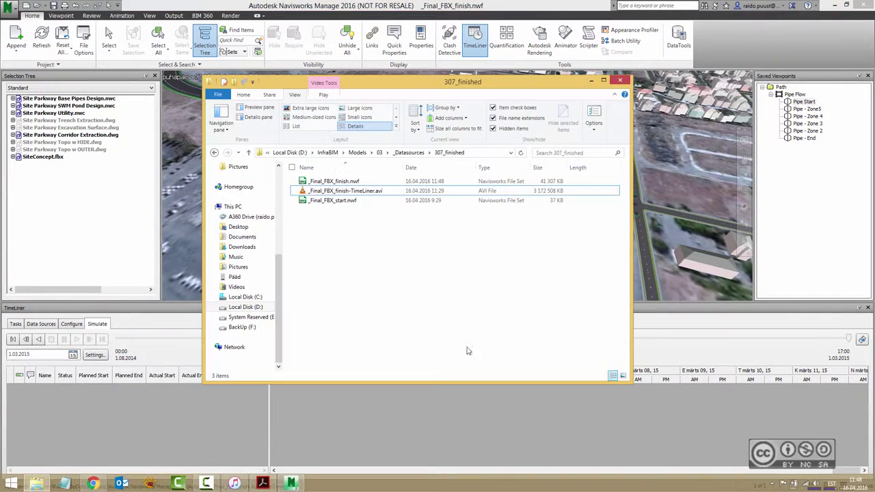
double_click(374, 192)
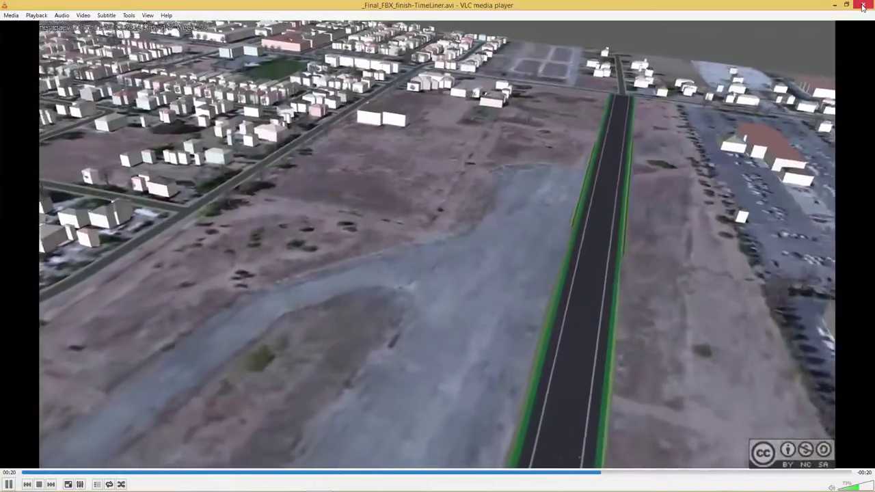
click(863, 6)
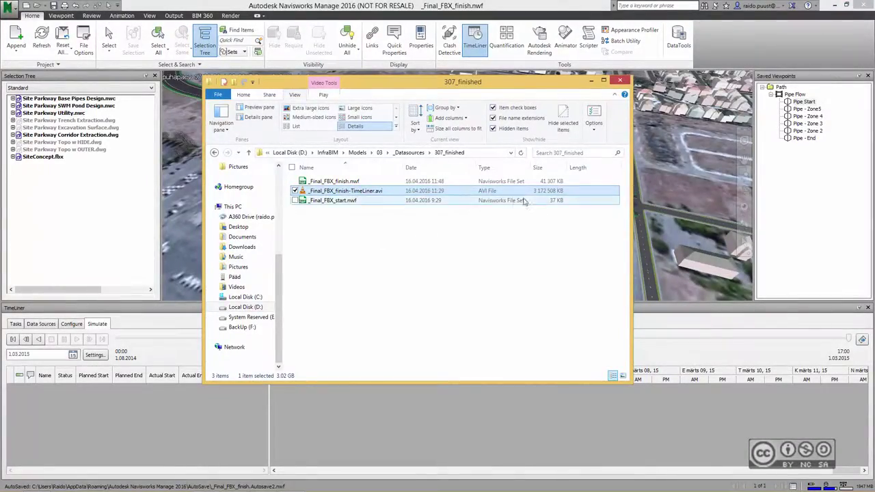
Step: Put the 307_finished folder window away and review the TimeLiner simulation settings
click(469, 244)
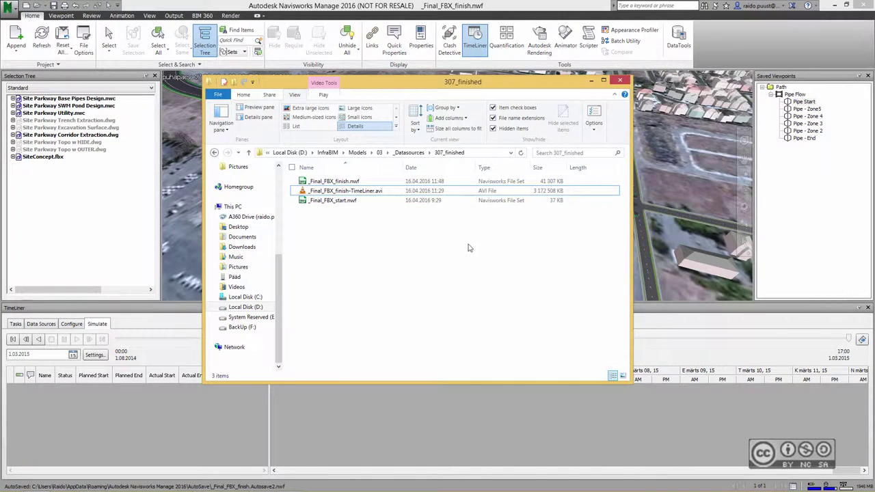
click(592, 82)
click(95, 355)
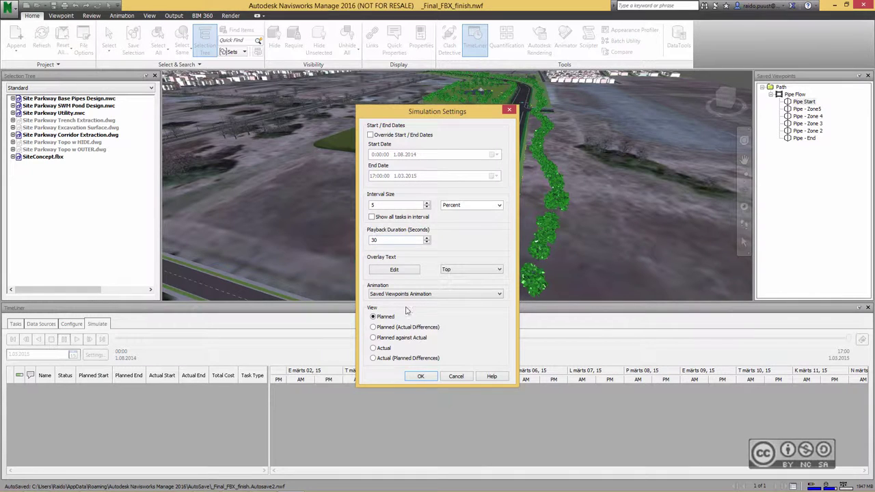
Step: Review the Animation Export frame rate, keeping Windows AVI as the format
click(455, 377)
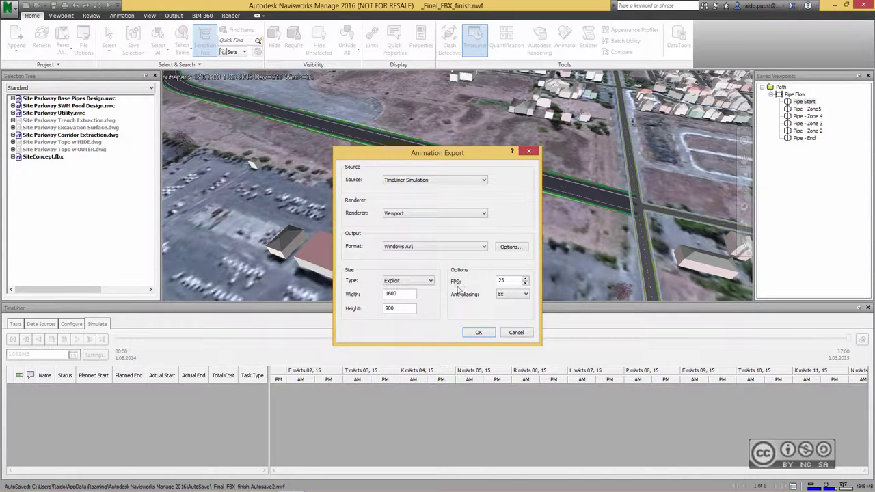
double_click(510, 281)
click(425, 249)
click(451, 247)
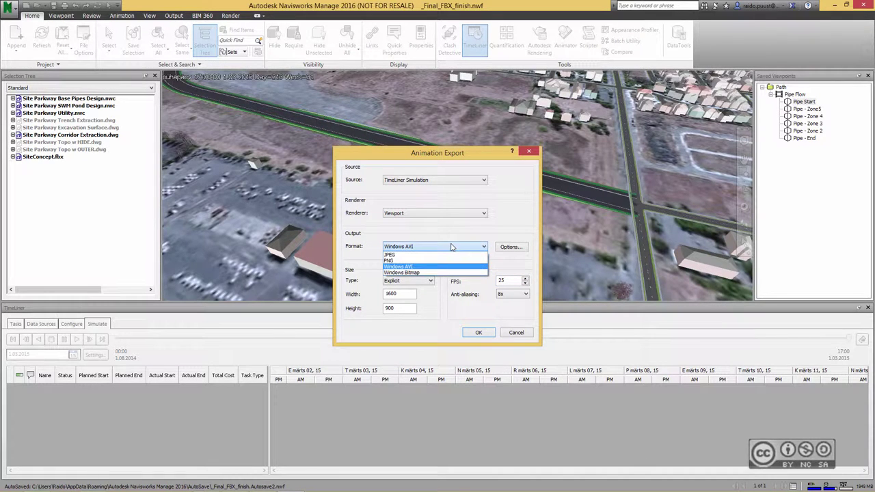
click(438, 253)
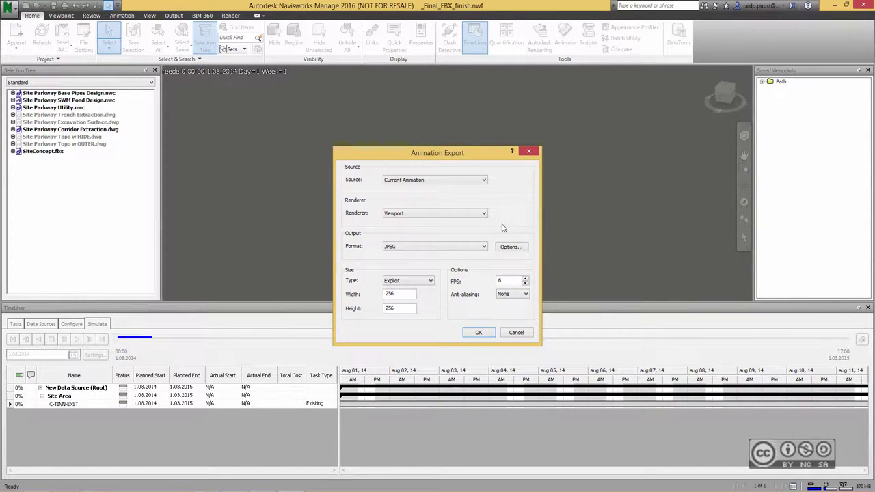
Step: Set the animation export to TimeLiner Simulation, Viewport renderer, PNG, 1600×900 at 25 fps
click(412, 180)
click(395, 195)
click(425, 215)
click(408, 220)
click(418, 248)
click(389, 261)
key(Tab)
key(Tab)
key(Tab)
text(16)
drag(403, 312, 366, 312)
text(00)
double_click(501, 281)
text(25)
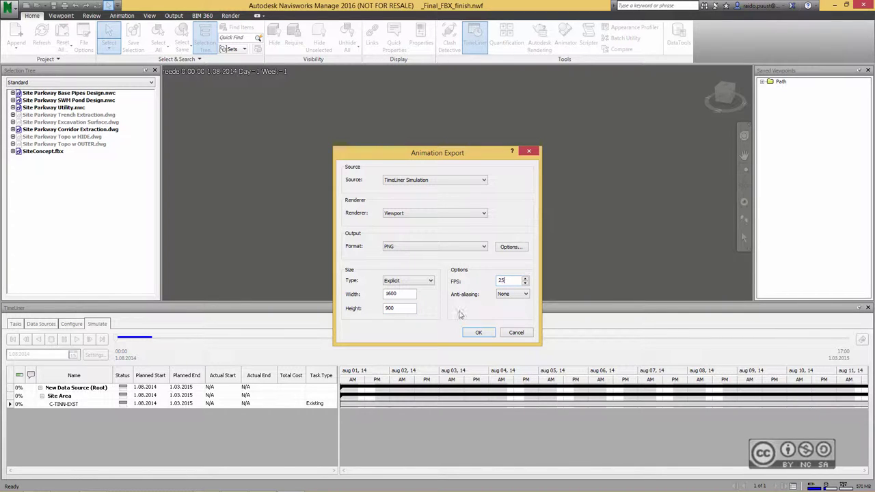
click(478, 334)
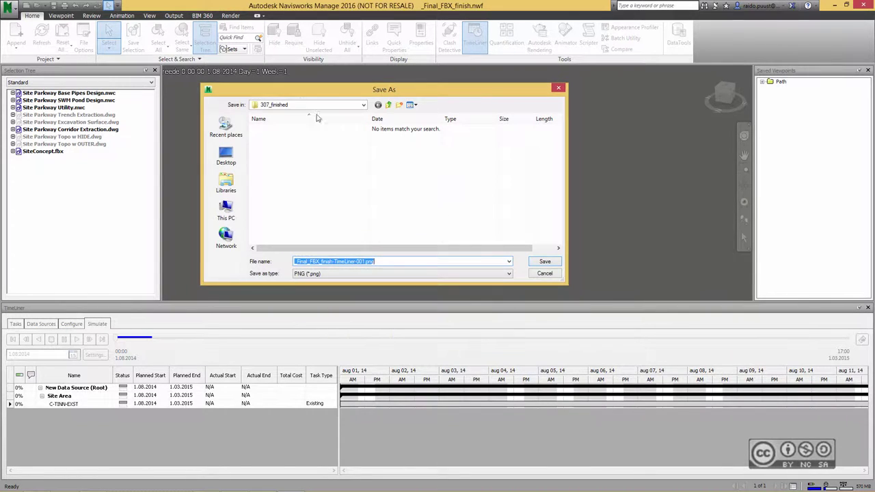
Step: Create a new 'images' folder and save the PNG frames into it
right_click(330, 141)
click(130, 255)
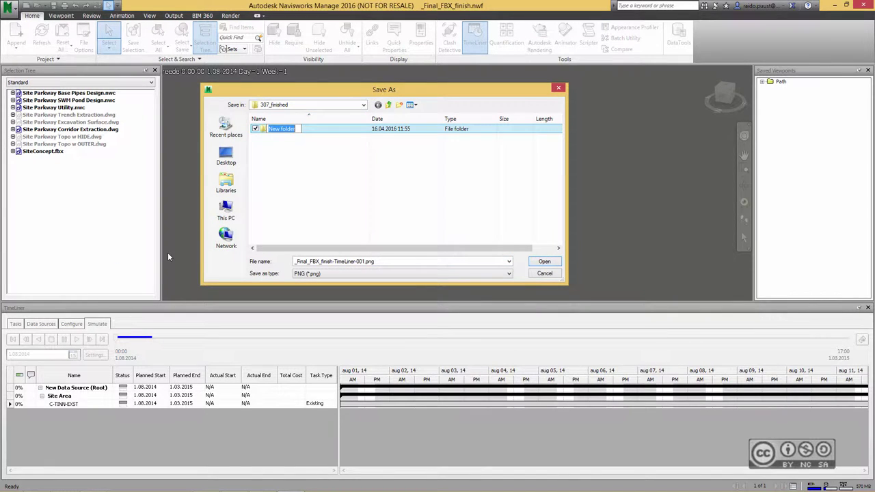
text(images)
key(Return)
key(Return)
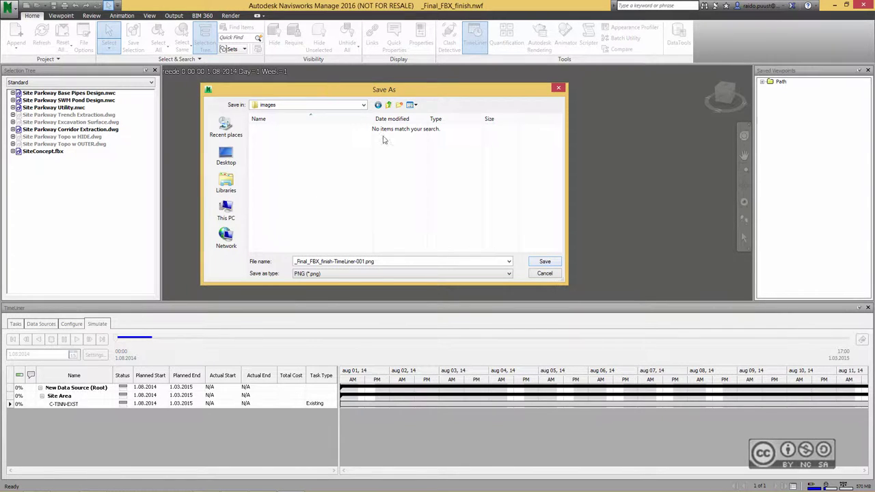
click(545, 261)
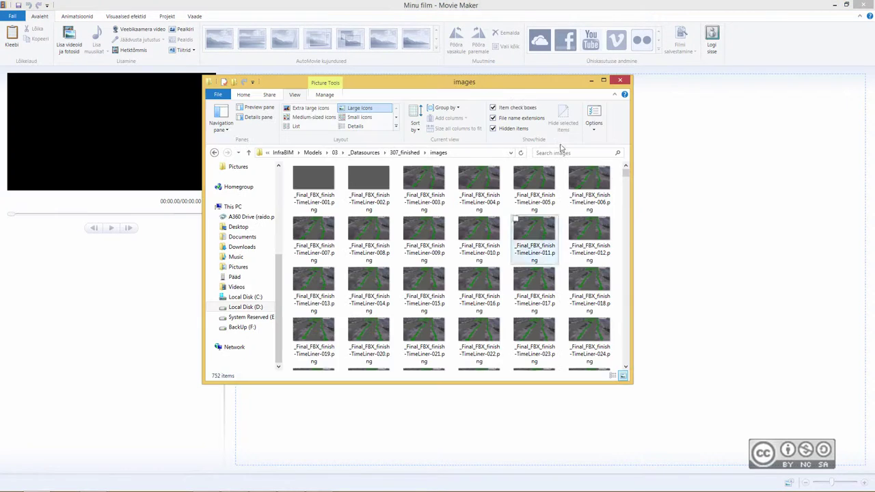
Step: Add all 752 PNG frames to the storyboard and give every clip a 0.03 s duration
mouse_move(478, 80)
mouse_down()
mouse_move(477, 110)
mouse_move(457, 116)
mouse_up()
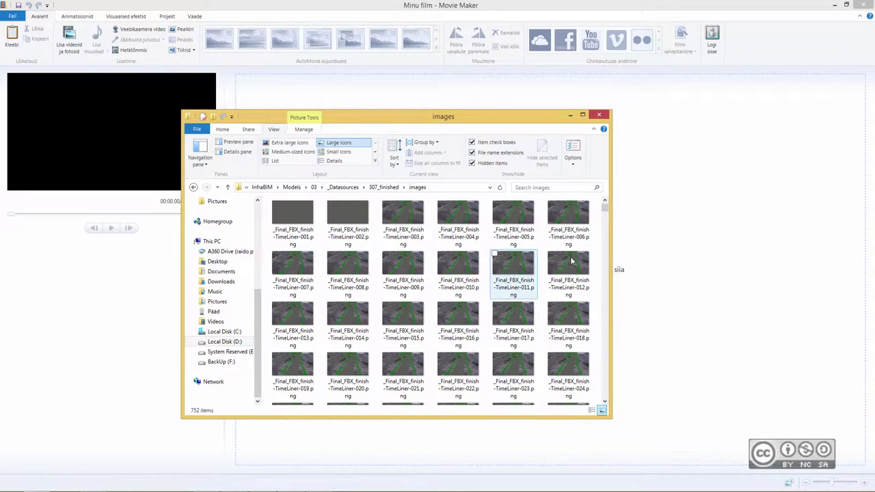
key(ctrl+a)
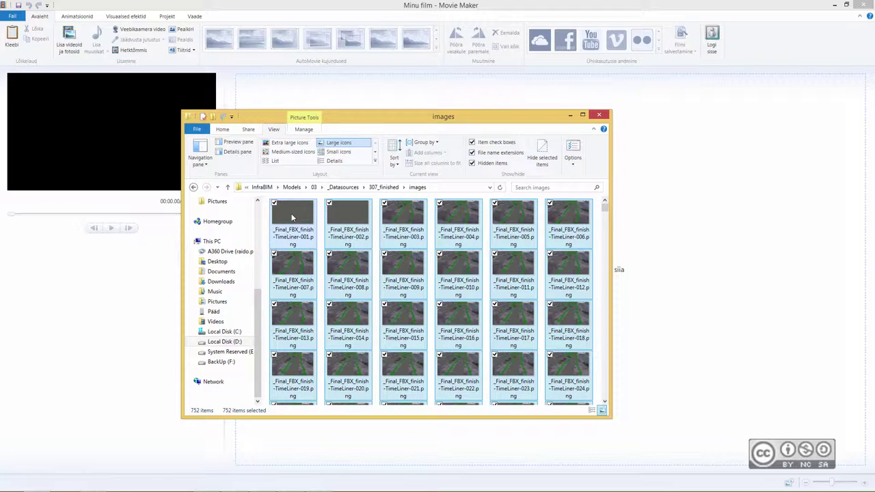
mouse_move(292, 217)
mouse_down()
mouse_move(692, 203)
mouse_move(693, 227)
mouse_up()
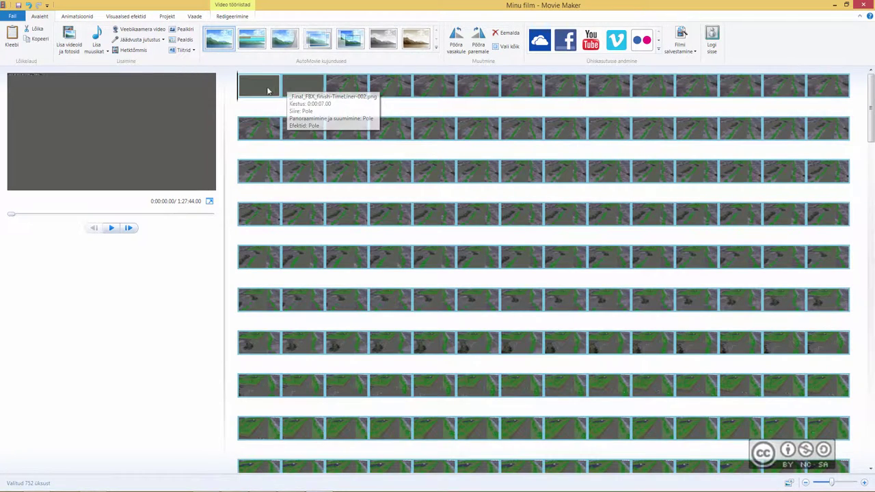
key(ctrl+a)
click(231, 16)
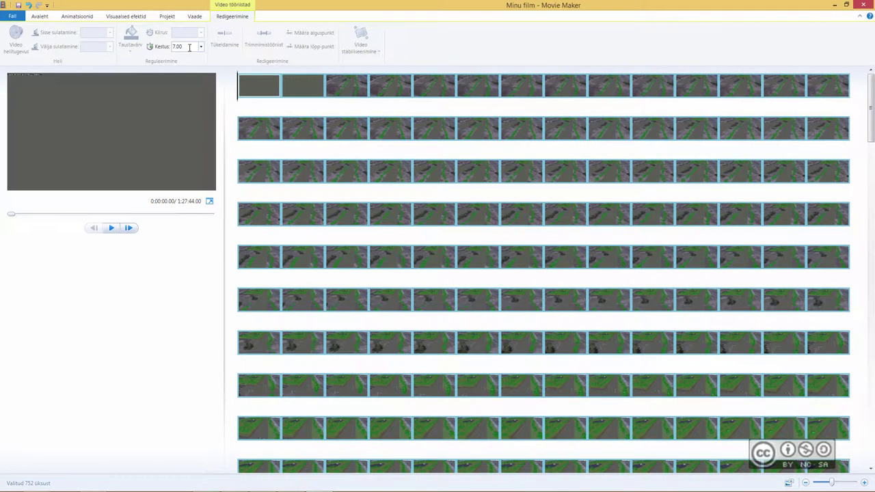
click(190, 49)
key(Return)
Step: Browse the transition, pan/zoom and visual effects options, then return to Home
click(77, 16)
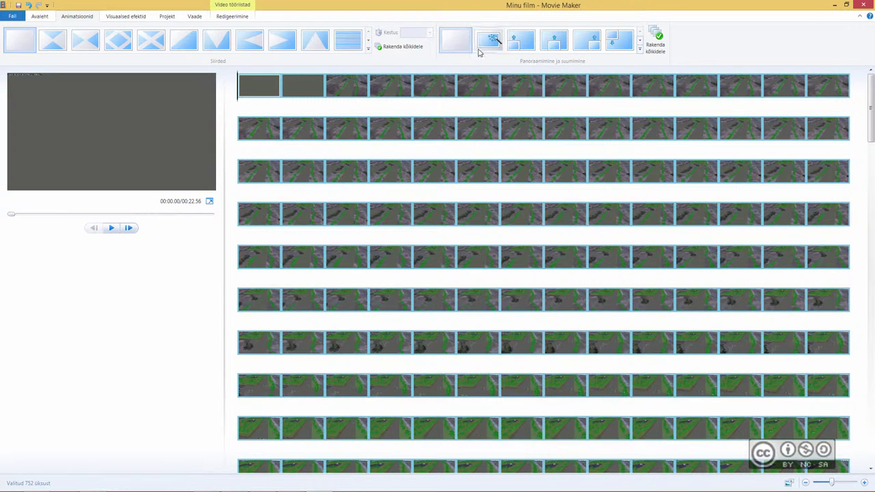
click(121, 17)
click(38, 16)
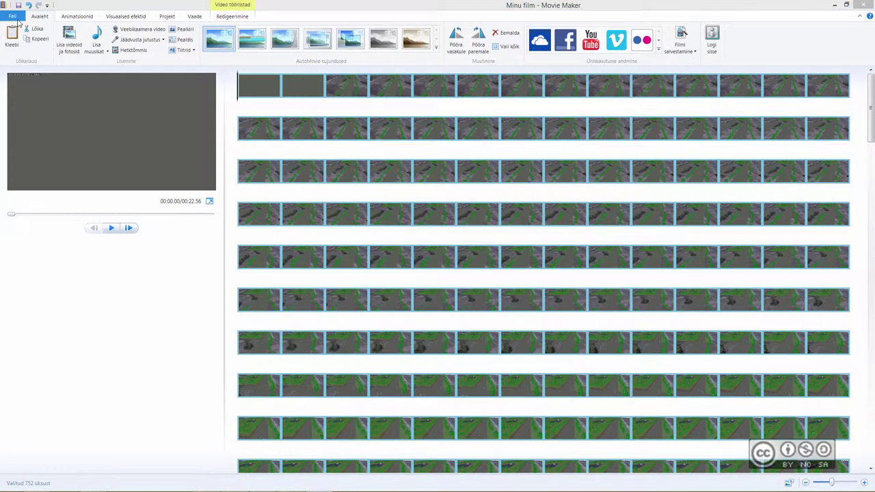
click(13, 16)
Step: Save the project as Navisworks.wlmp and export a high-definition Navisworks.mp4
click(32, 89)
text(Navisworks.wlmp)
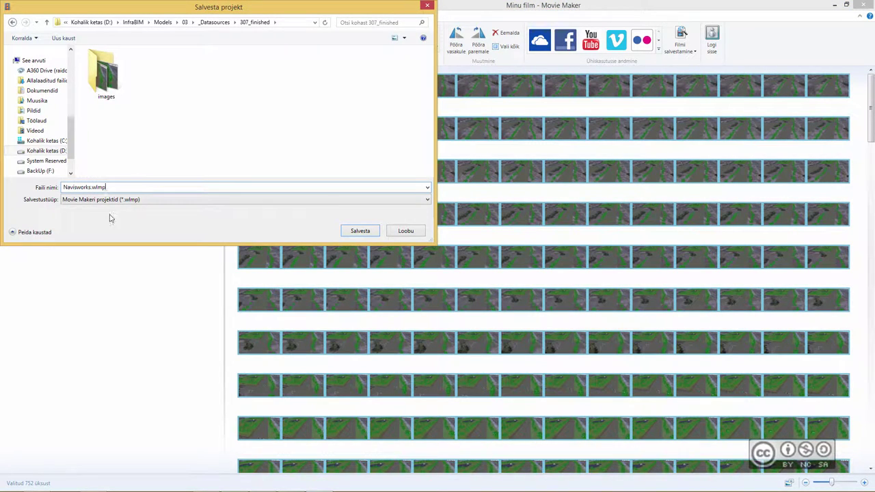
click(360, 231)
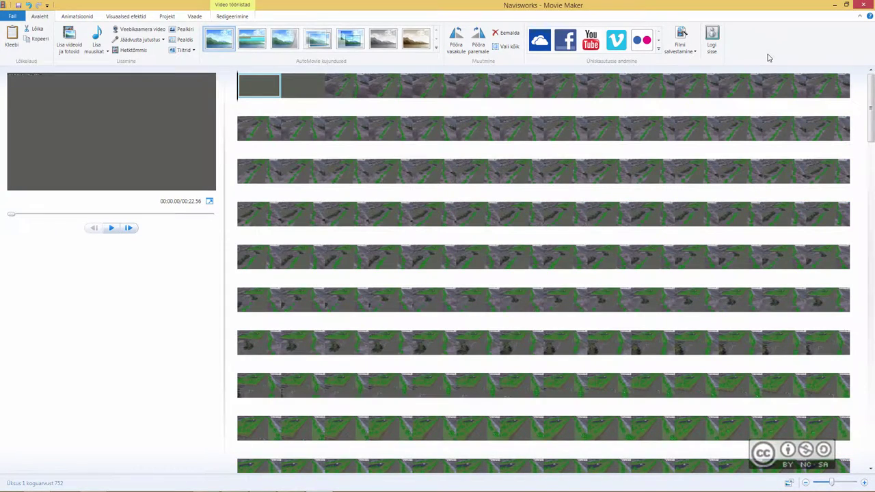
click(681, 51)
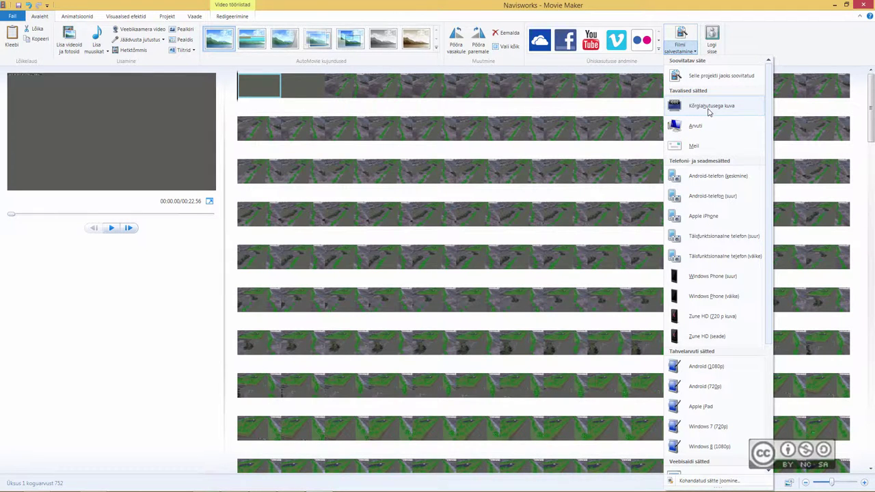
click(713, 107)
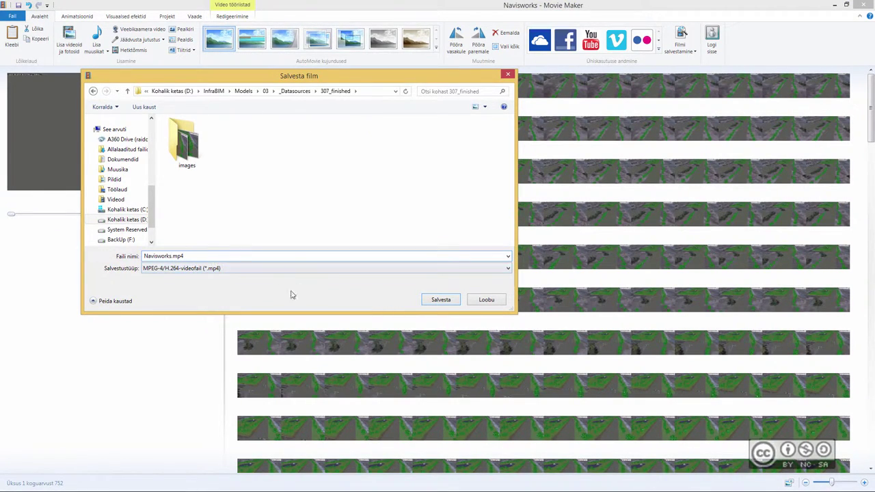
click(441, 300)
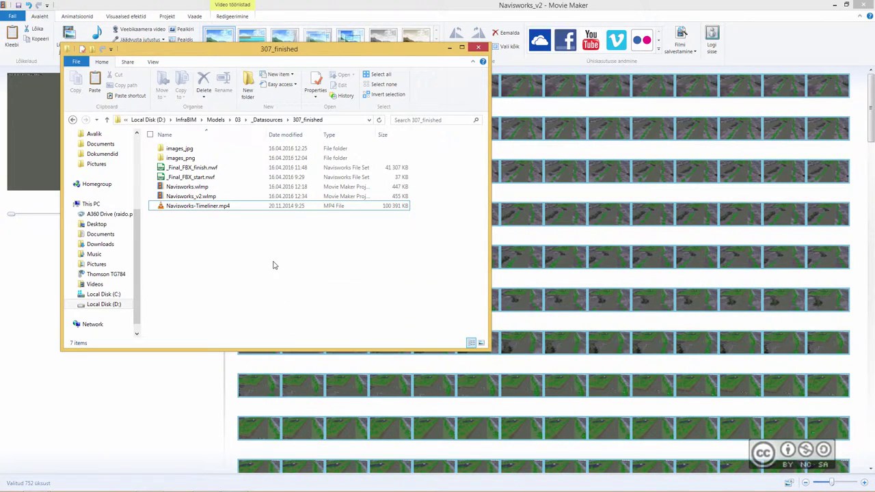
Step: Play Navisworks-Timeliner.mp4 in VLC and pause it near Day 122
click(220, 209)
double_click(242, 205)
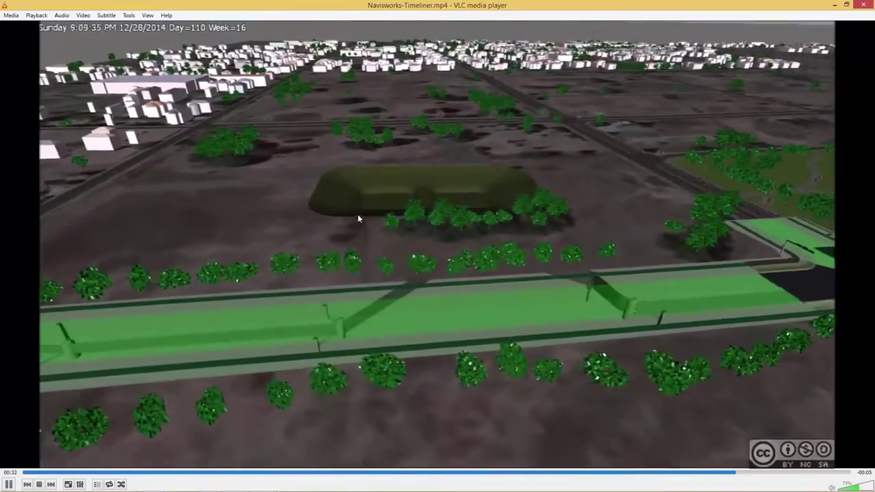
key(space)
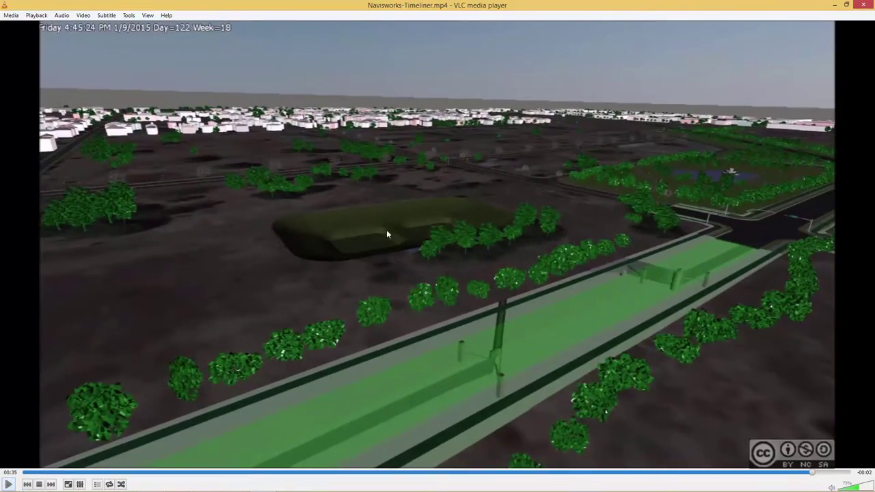